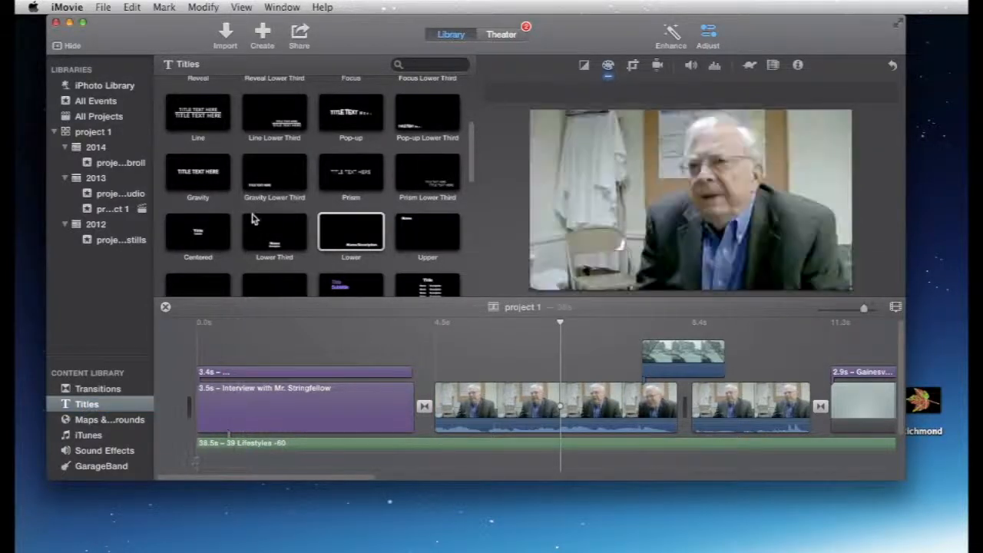
# Step: Add a Lower title above the timeline, starting at the beginning of the first interview clip
pyautogui.click(80, 408)
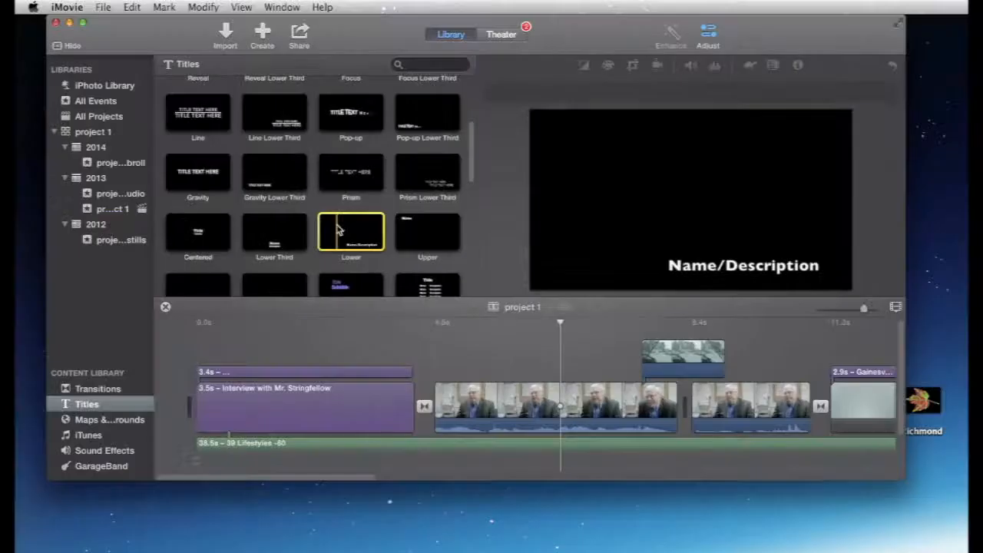
pyautogui.moveTo(338, 228); pyautogui.dragTo(434, 330)
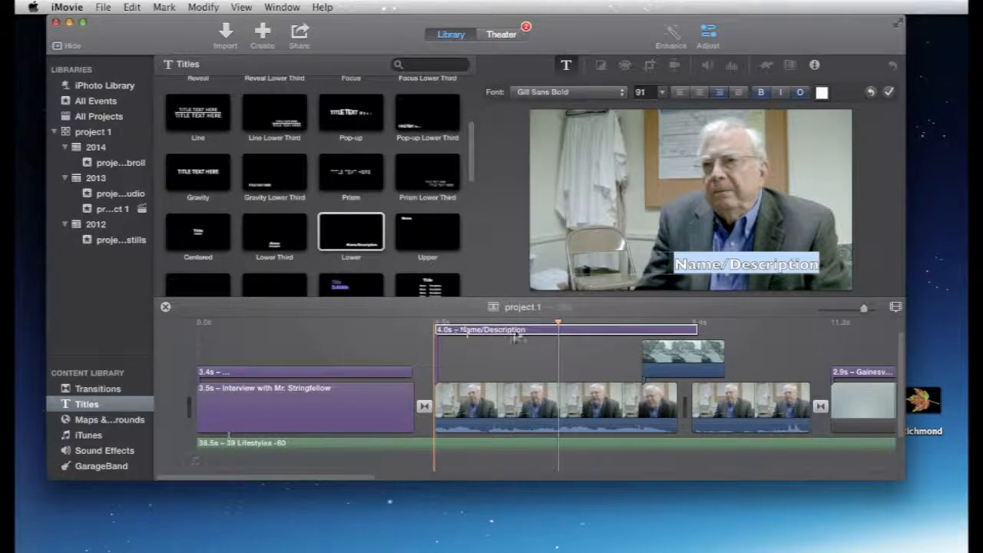
pyautogui.hscroll(5, 607, 365)
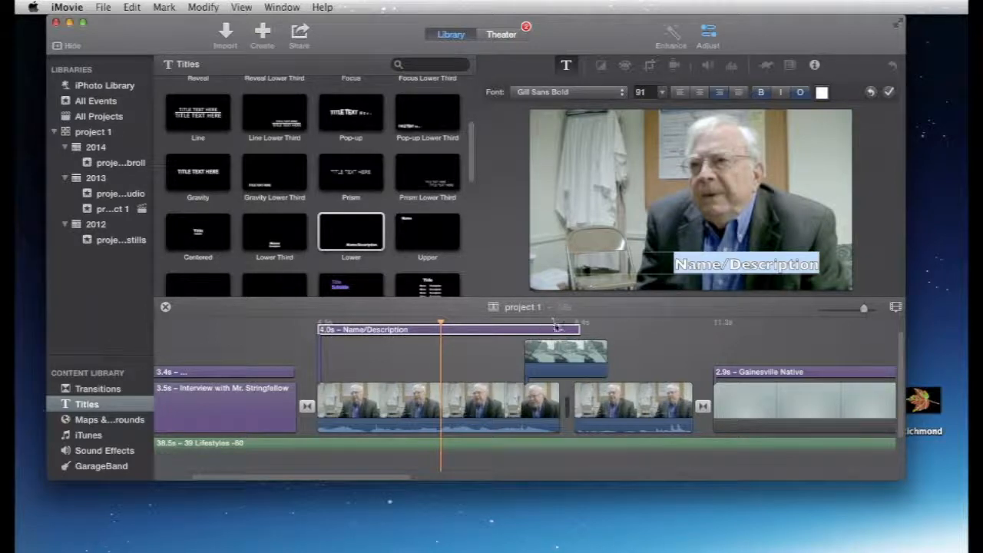
pyautogui.hscroll(2, 556, 330)
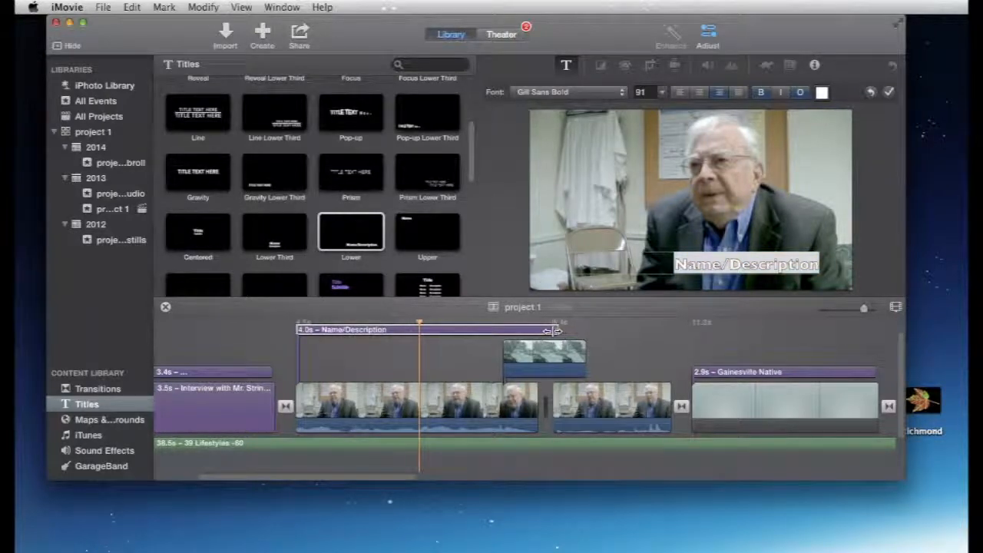
# Step: Extend the Name/Description title by 2.8 s so it ends just before the Gainesville Native title
pyautogui.moveTo(552, 331); pyautogui.dragTo(674, 329)
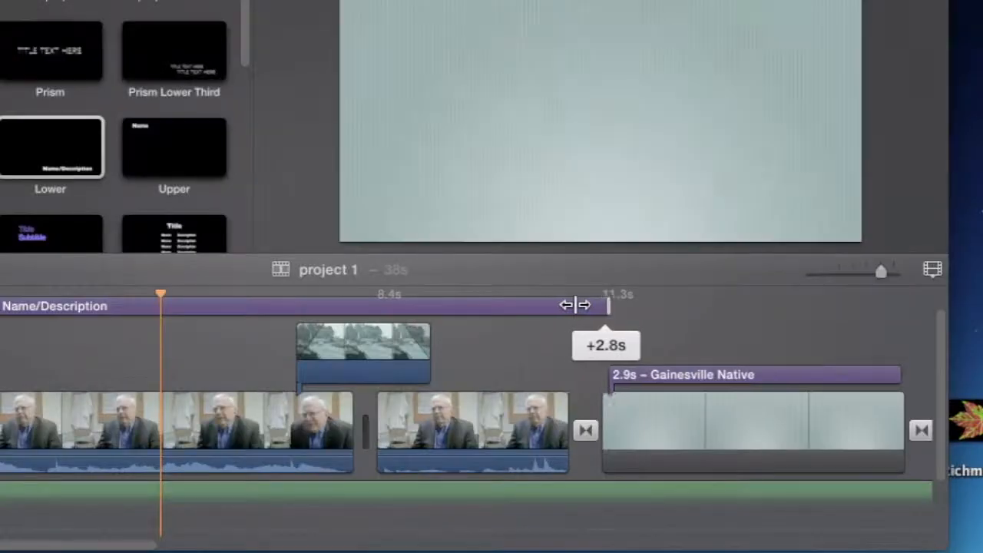
pyautogui.moveTo(576, 305)
pyautogui.mouseDown()
pyautogui.moveTo(598, 305)
pyautogui.moveTo(568, 305)
pyautogui.mouseUp()
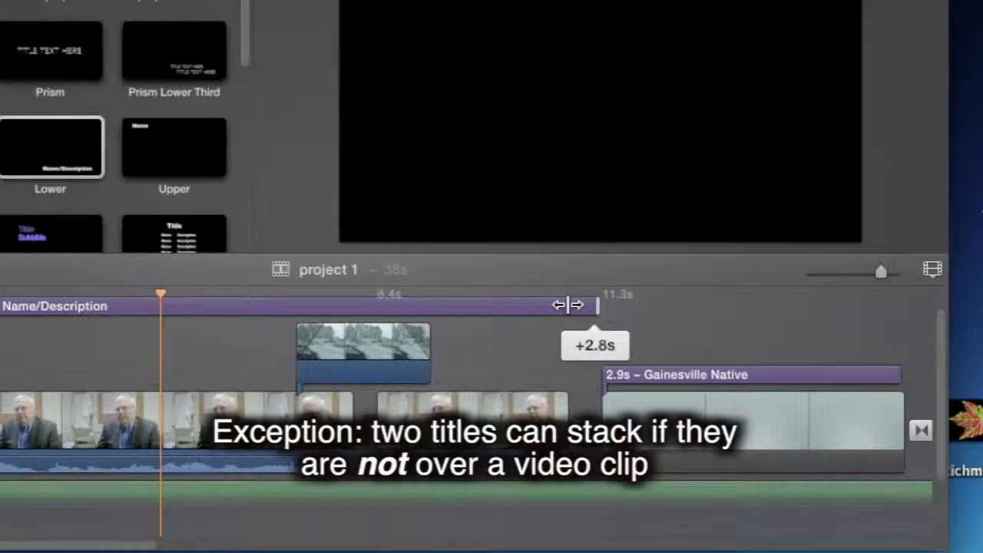
pyautogui.moveTo(568, 305)
pyautogui.mouseDown()
pyautogui.moveTo(611, 306)
pyautogui.moveTo(568, 306)
pyautogui.mouseUp()
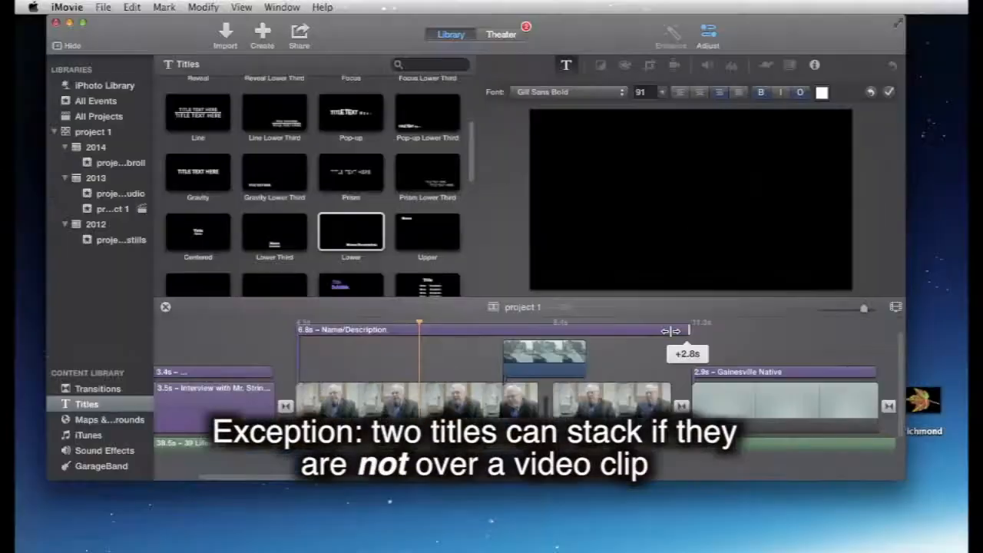
pyautogui.moveTo(671, 330); pyautogui.dragTo(670, 330)
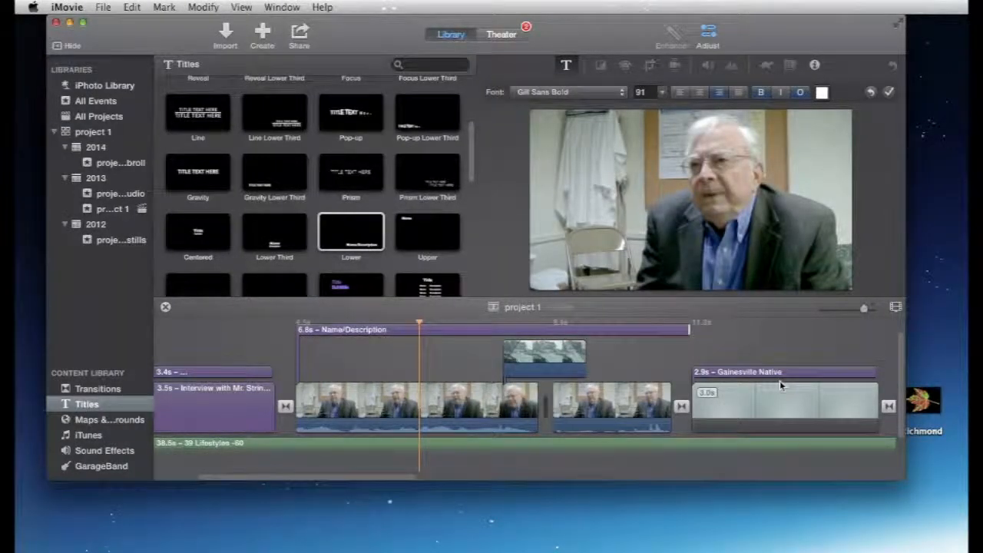
pyautogui.moveTo(799, 323); pyautogui.dragTo(713, 323)
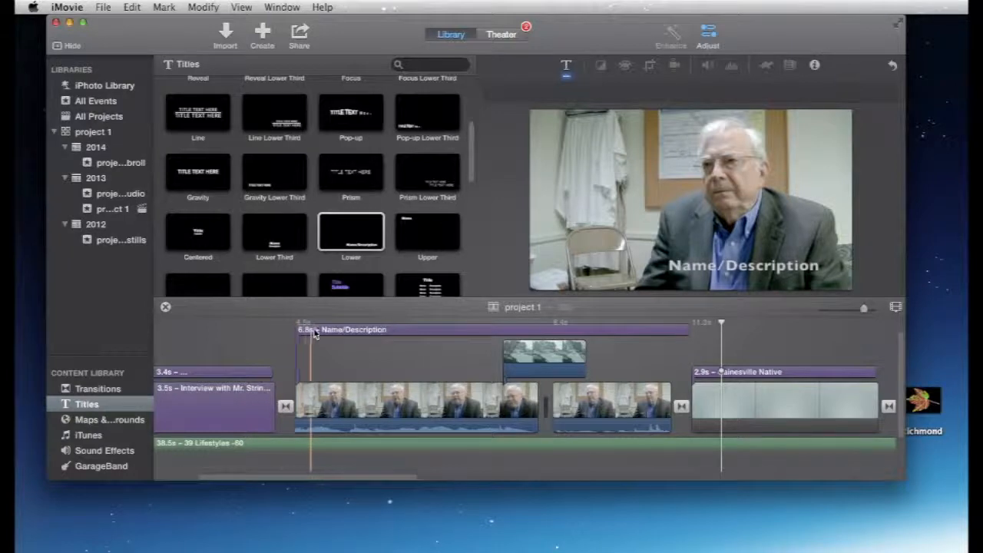
# Step: Play the interview from the start of the Name/Description title to check the title over the footage
pyautogui.doubleClick(356, 332)
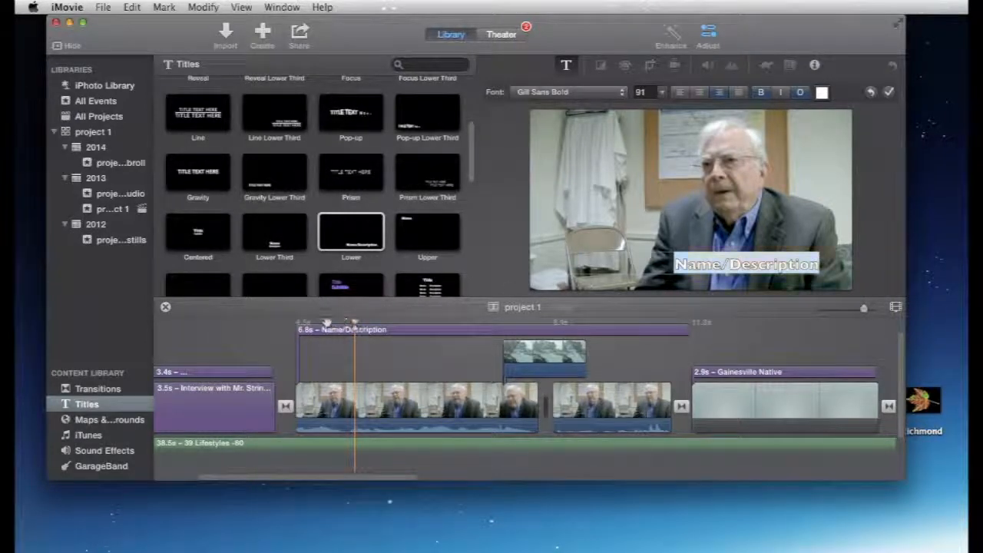
pyautogui.click(298, 326)
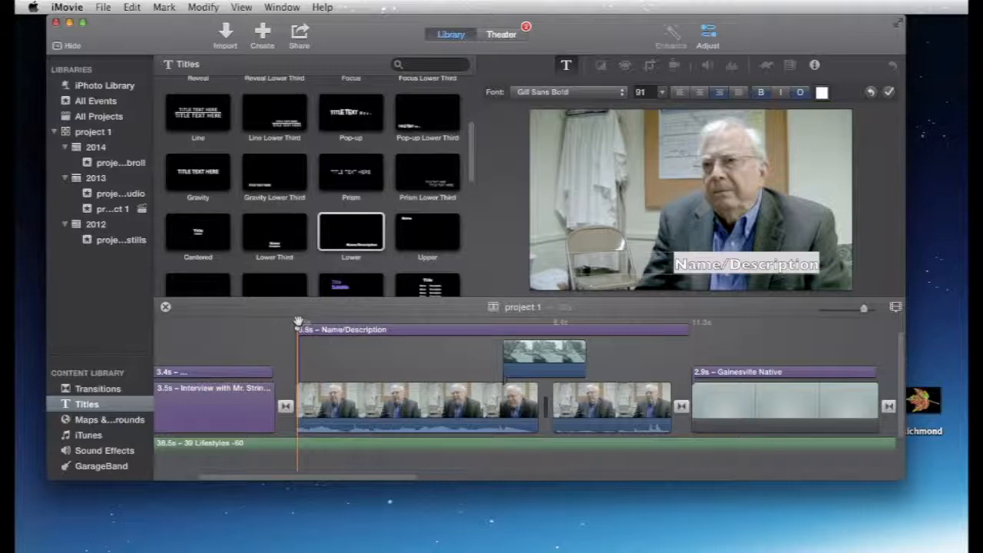
pyautogui.press('space')
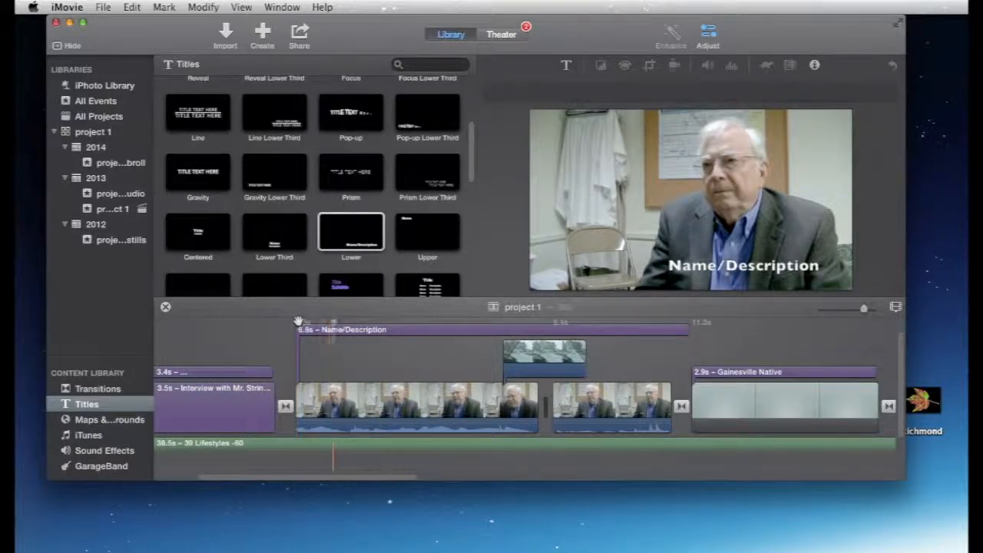
pyautogui.press('space')
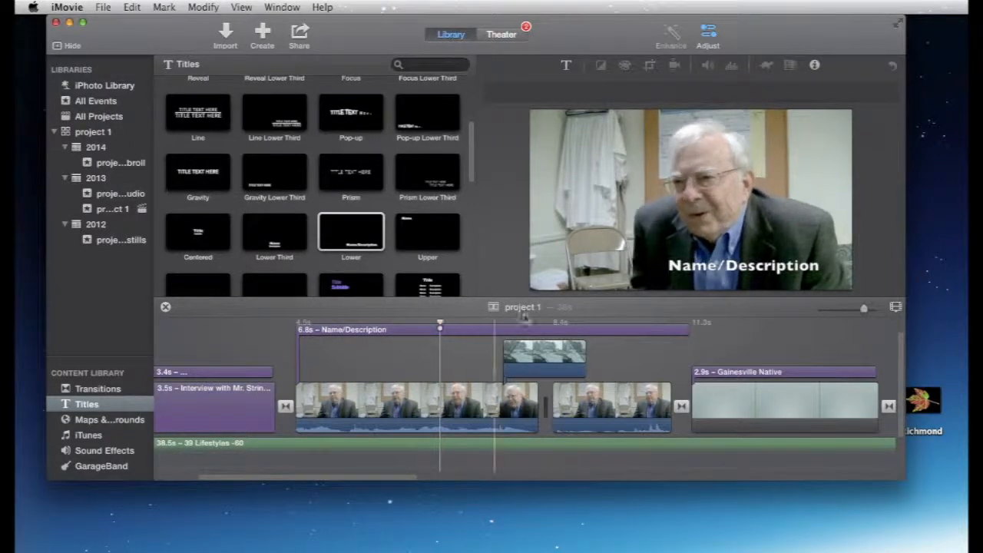
# Step: Replace the title's placeholder text with "Are you a Gainesville native, or what brought you to Gainesville?"
pyautogui.doubleClick(761, 269)
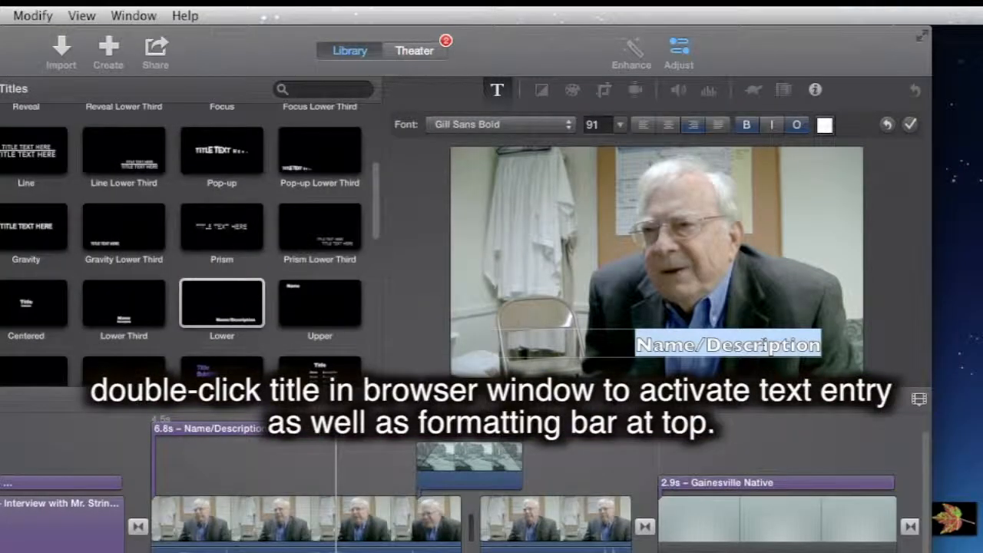
pyautogui.write('Are you')
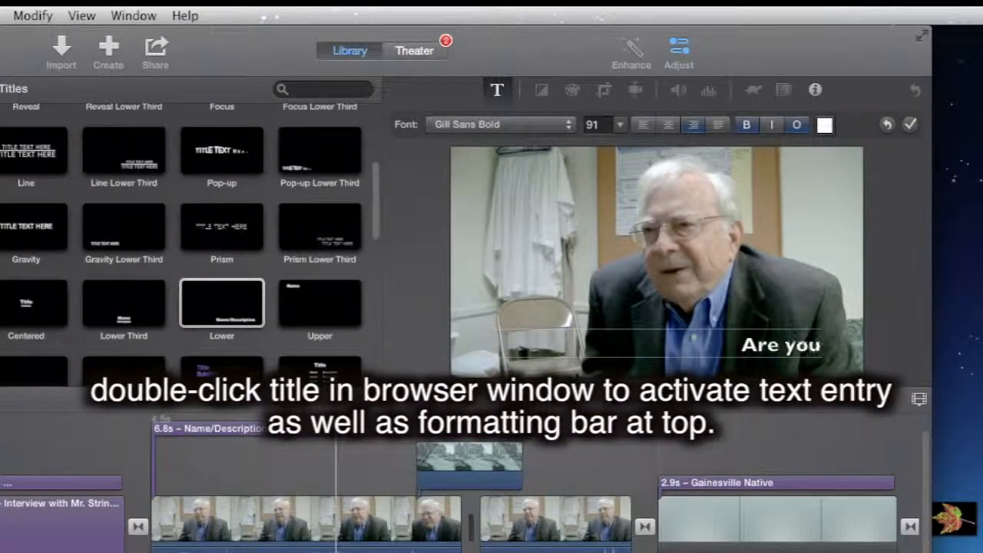
pyautogui.write(' a Gainesvi')
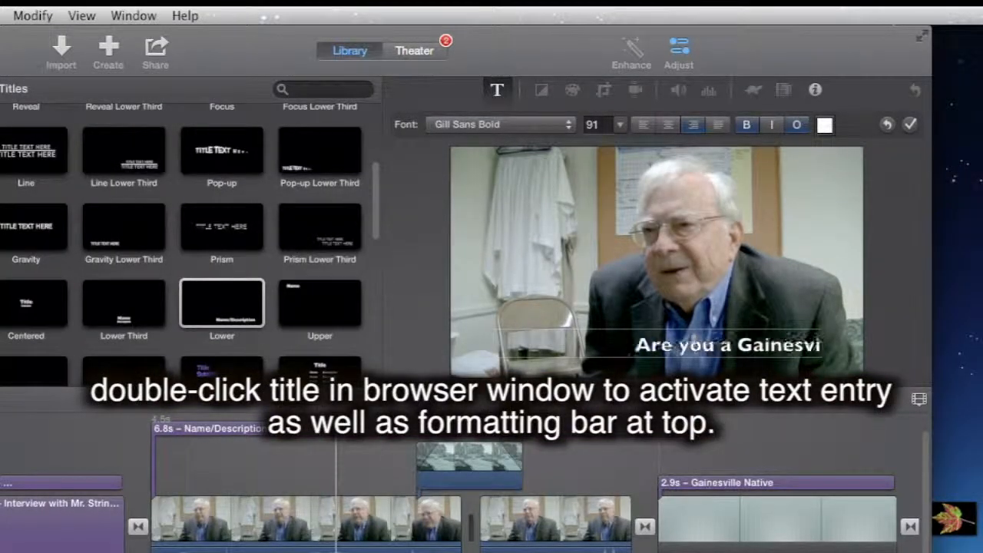
pyautogui.press('BackSpace')
pyautogui.press('BackSpace')
pyautogui.press('BackSpace')
pyautogui.write('svi')
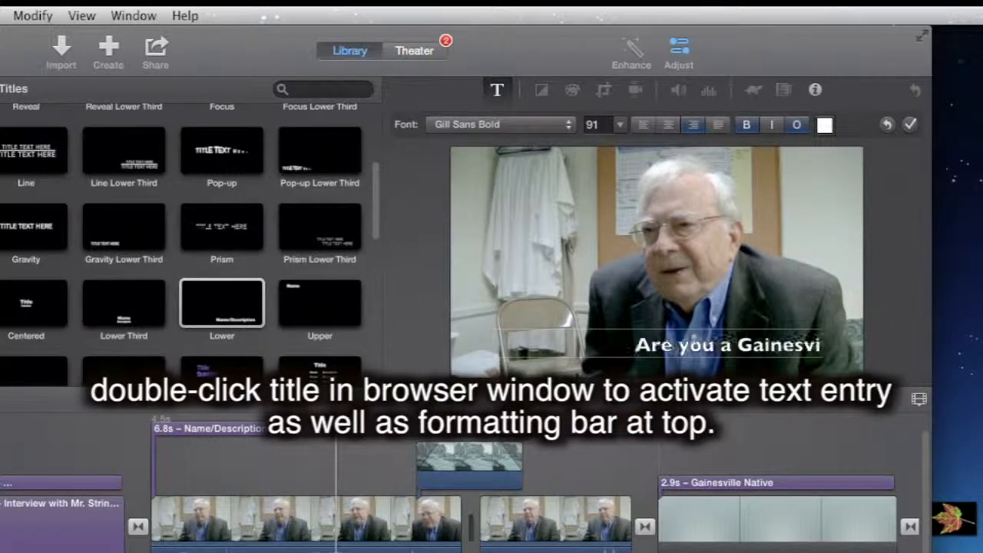
pyautogui.write('lle native')
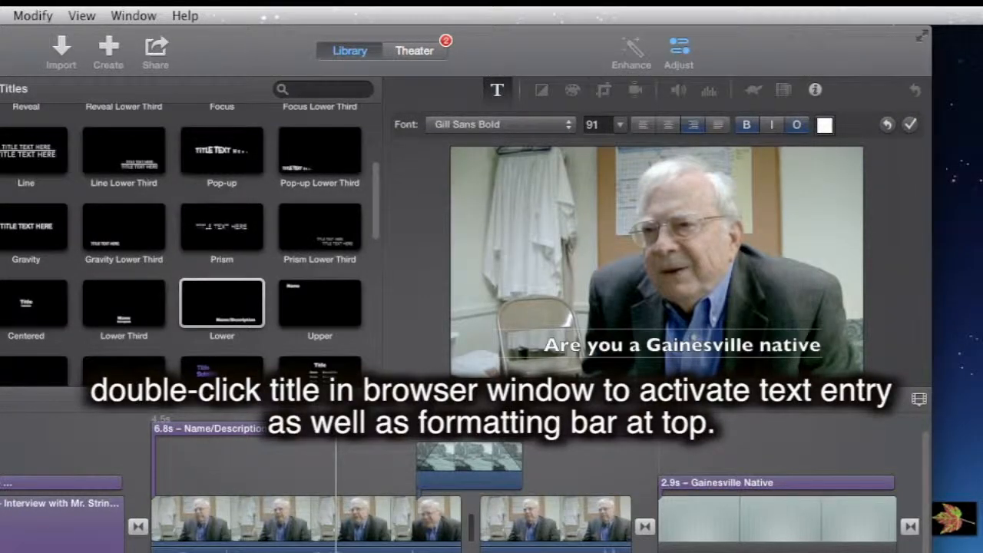
pyautogui.write(', or what br')
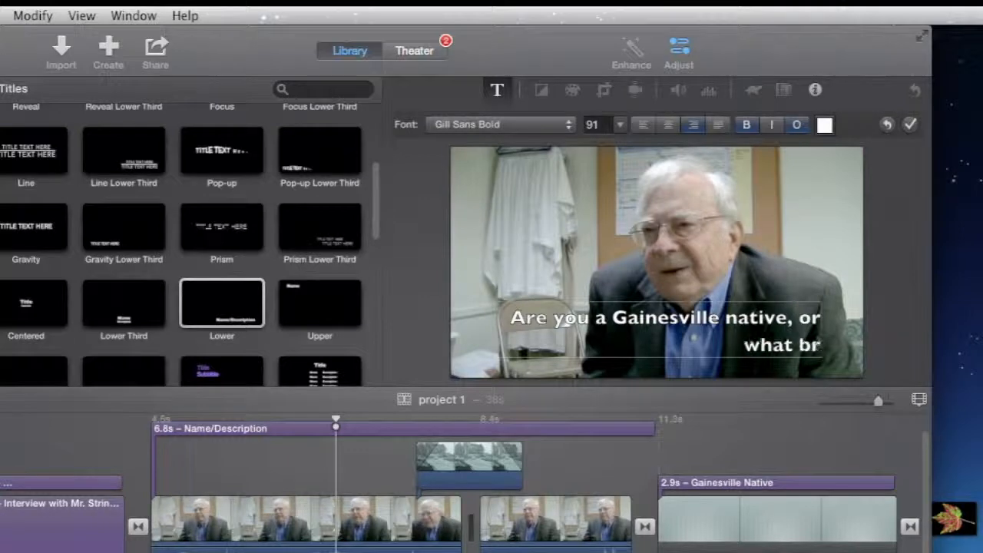
pyautogui.write('ought you to G')
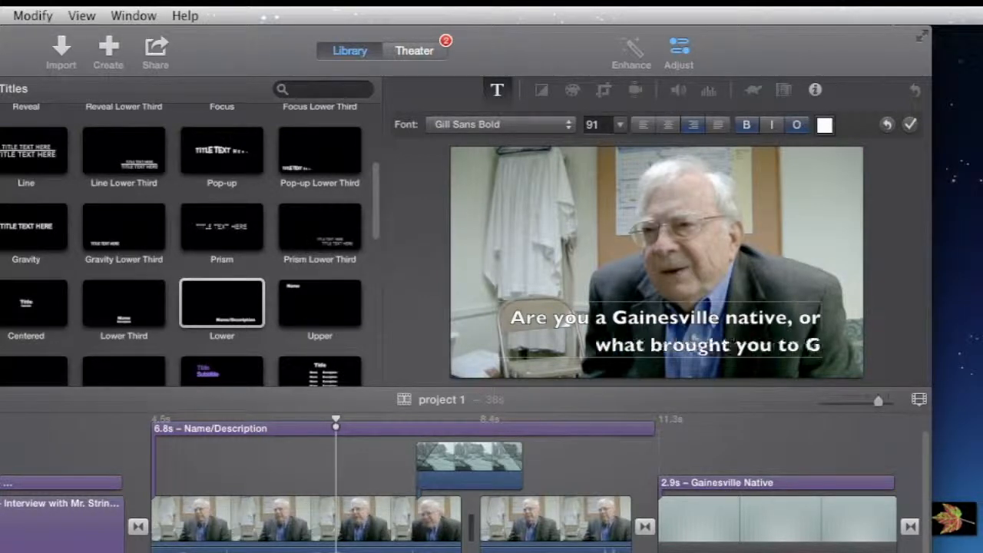
pyautogui.write('ainesvill')
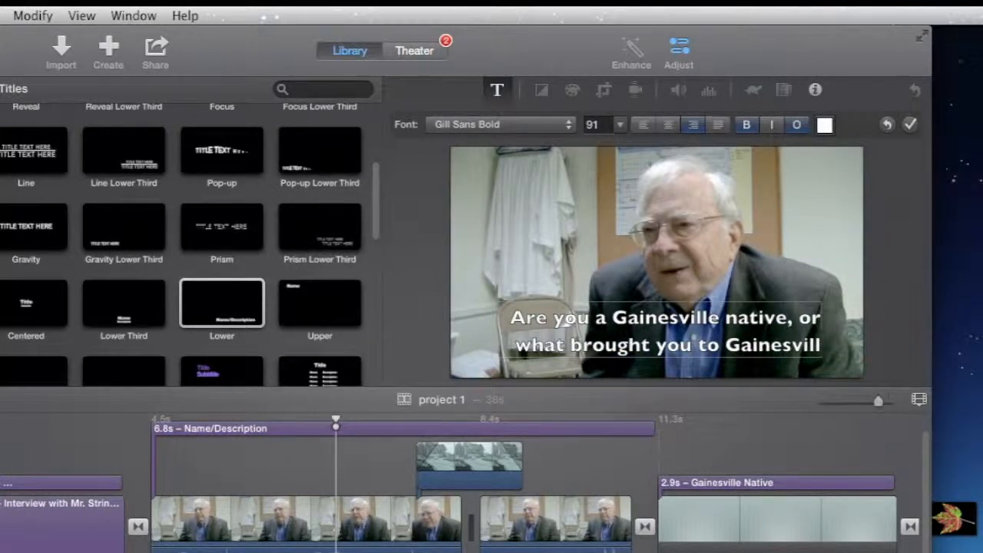
pyautogui.write('e?')
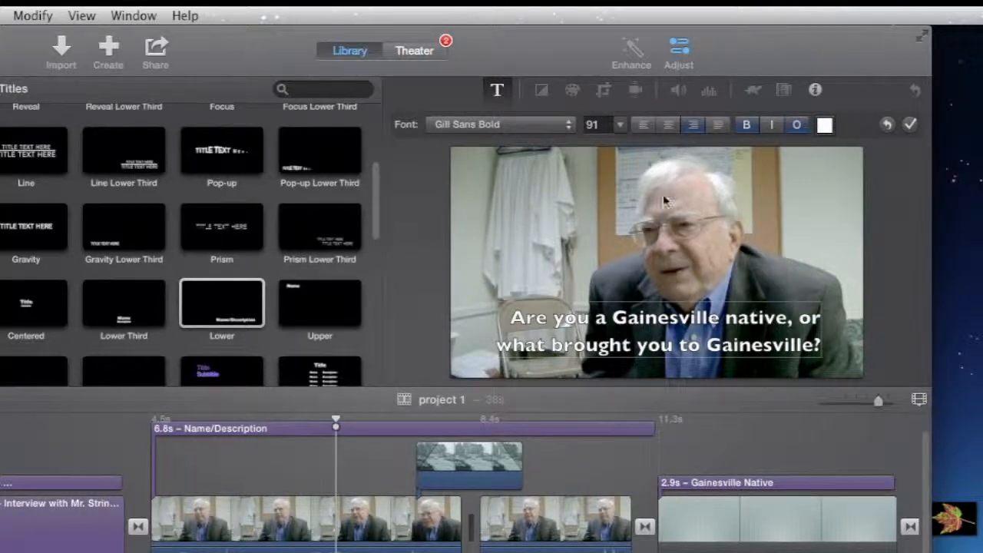
# Step: Left-align the title text, remove its outline and set the font size to 80
pyautogui.click(642, 128)
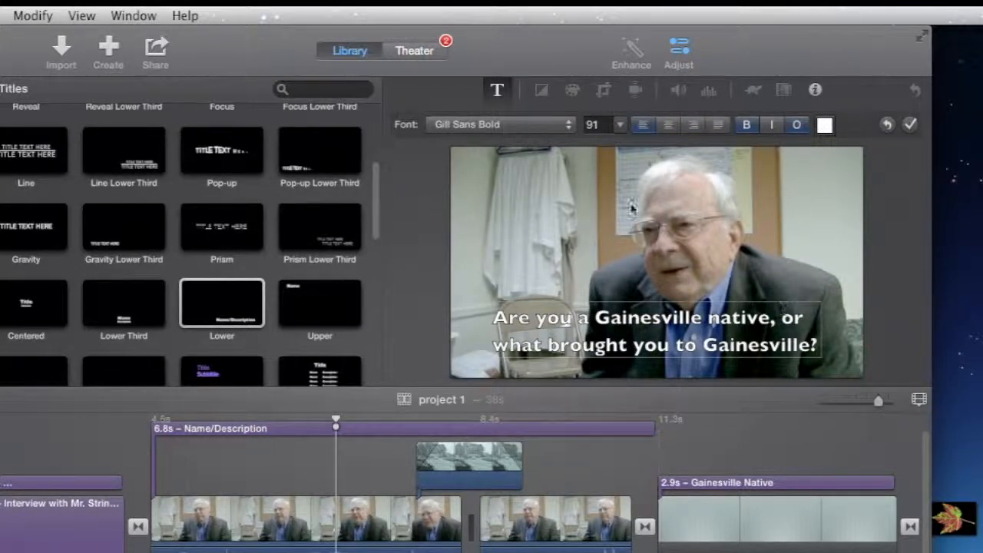
pyautogui.click(799, 128)
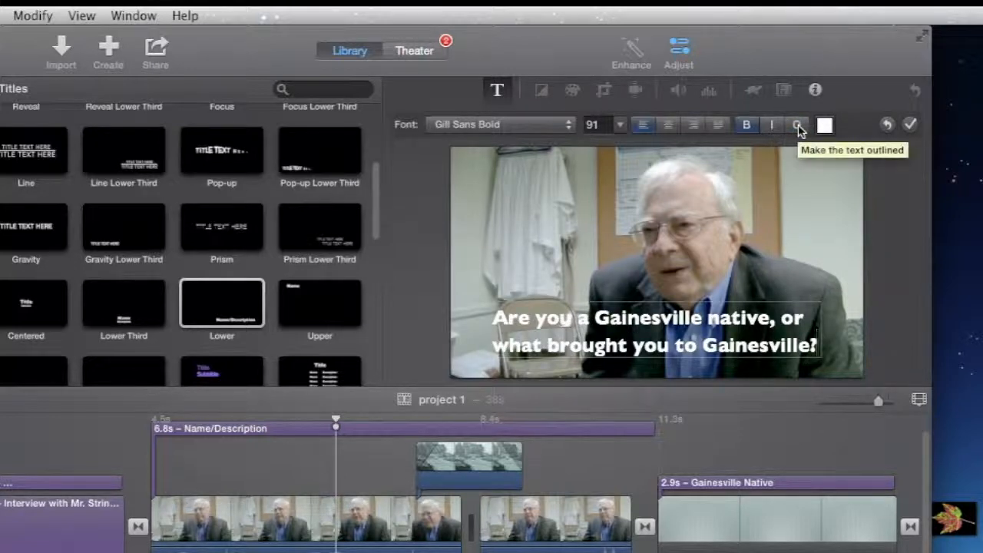
pyautogui.click(620, 126)
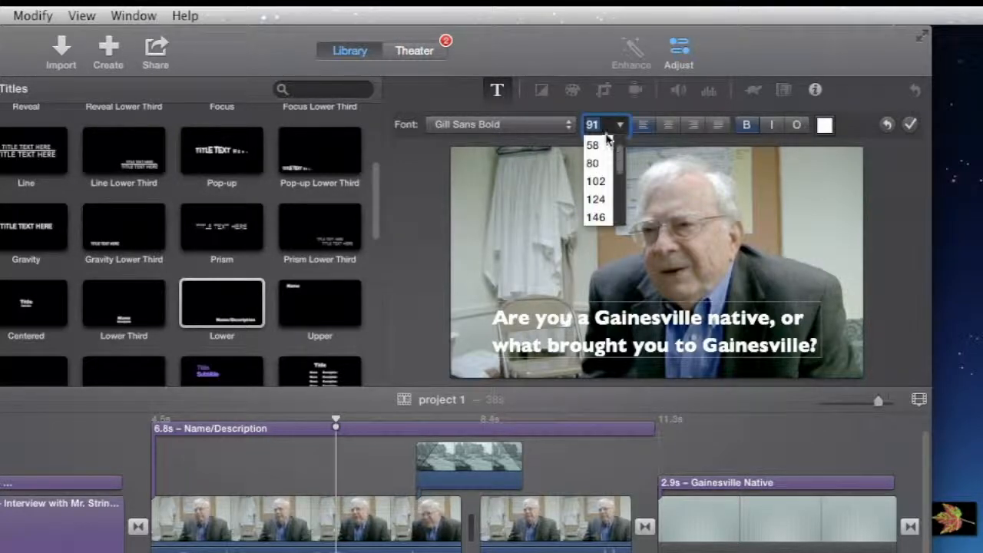
pyautogui.click(595, 164)
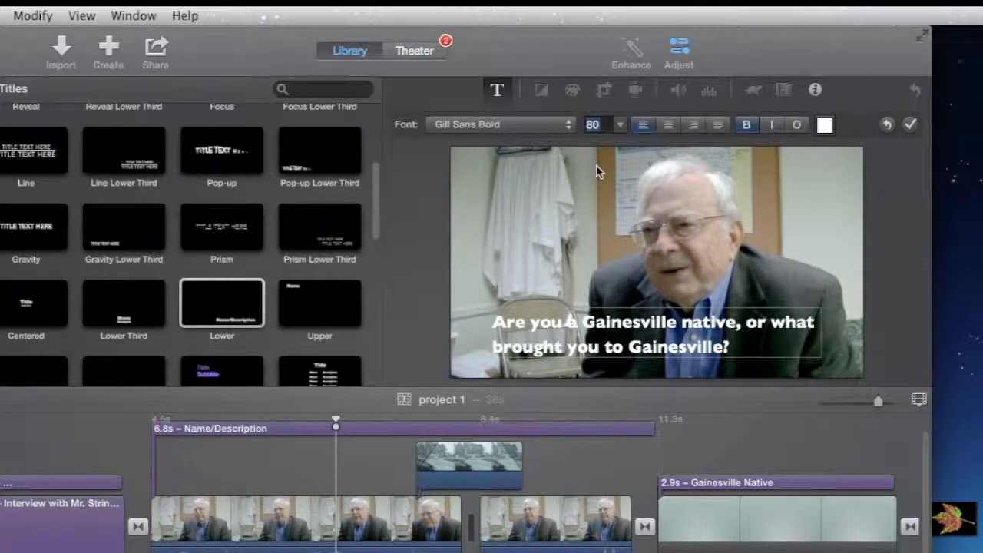
pyautogui.click(485, 335)
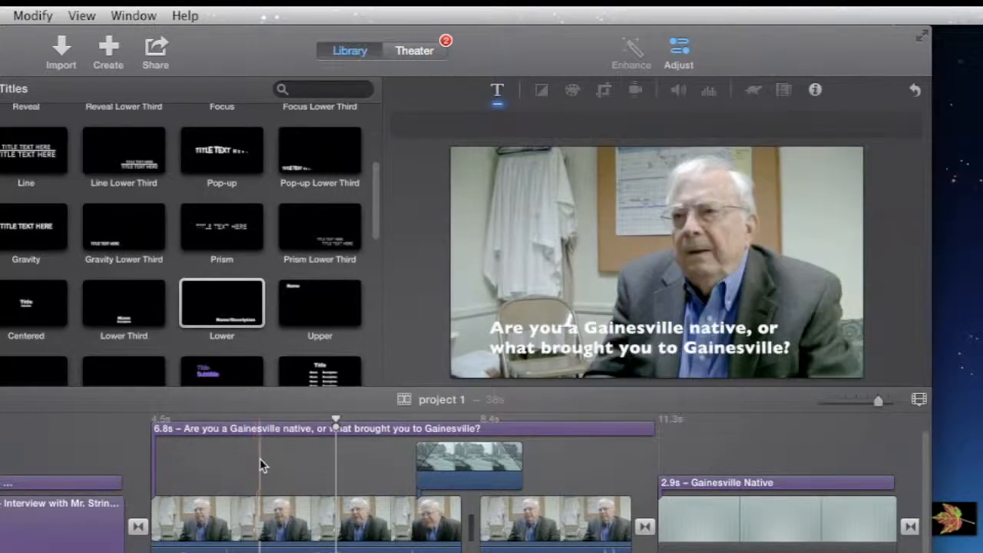
# Step: Preview the question title over the interview and the cutaway clip, playing from just before the title begins
pyautogui.moveTo(668, 287)
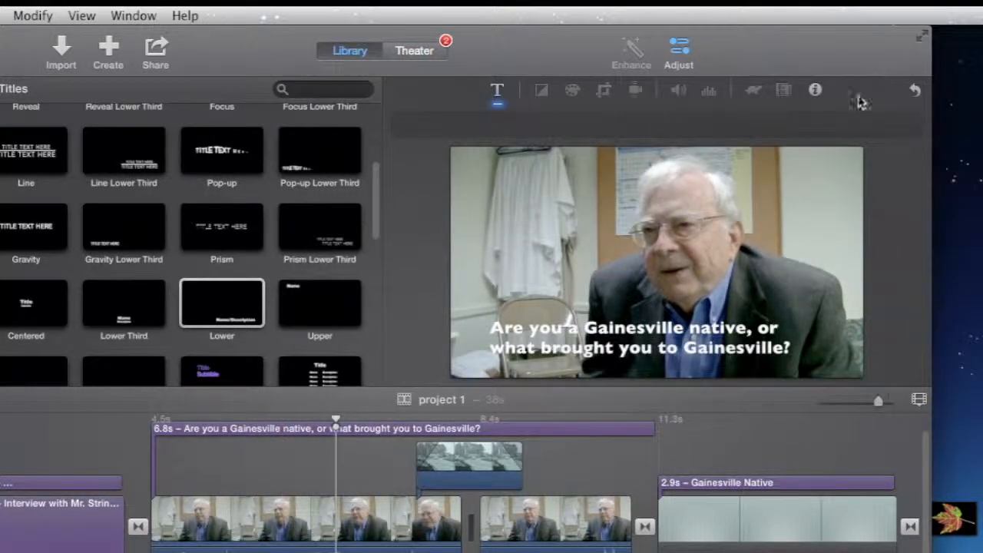
pyautogui.click(433, 427)
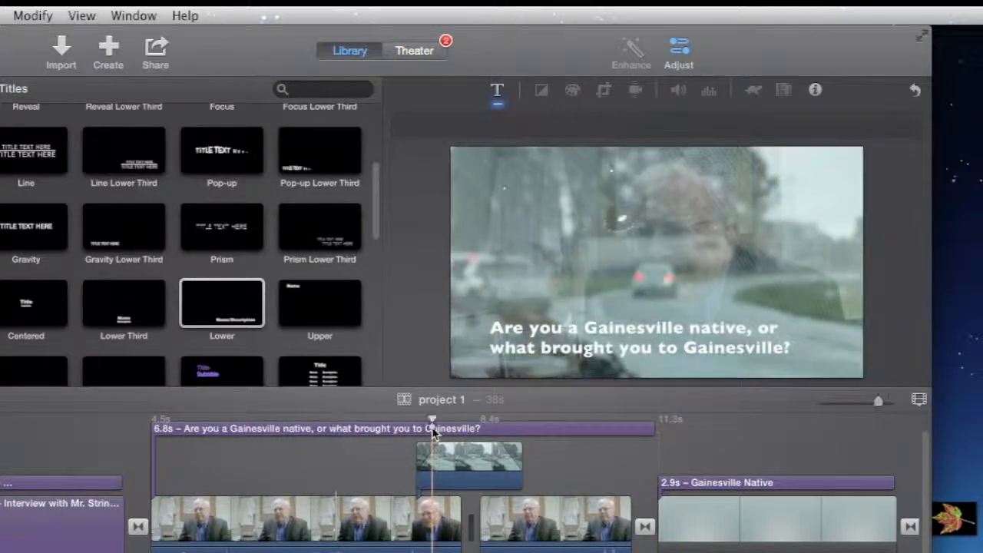
pyautogui.moveTo(838, 224)
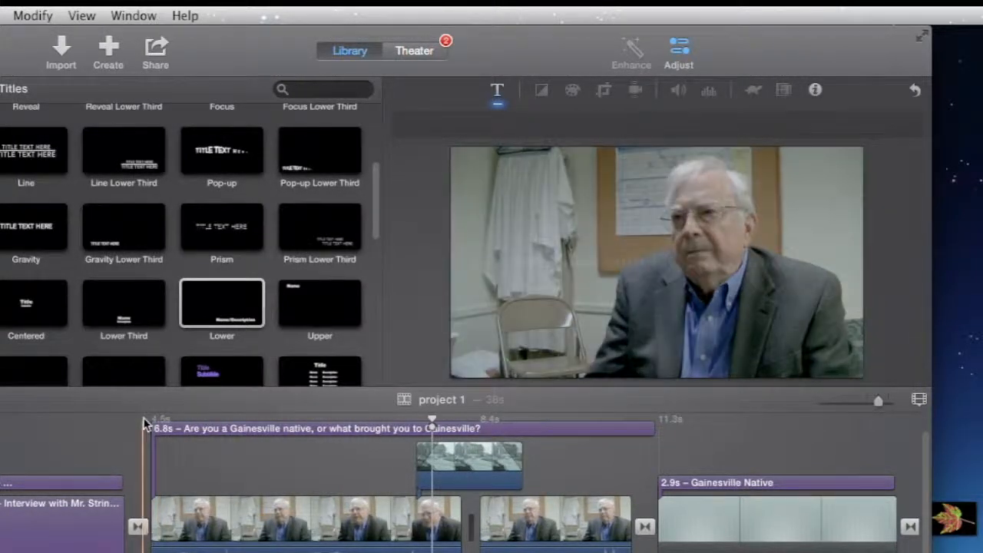
pyautogui.click(143, 425)
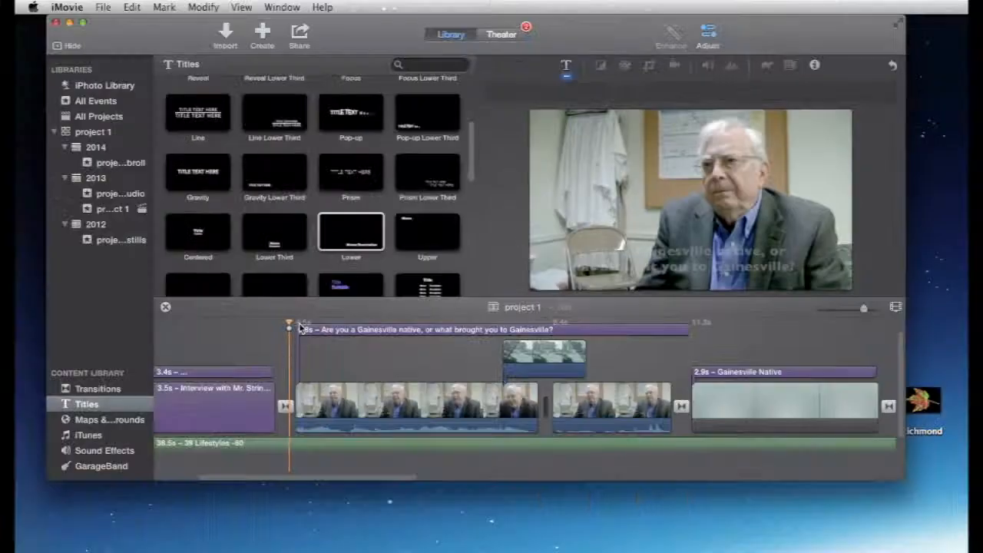
pyautogui.press('space')
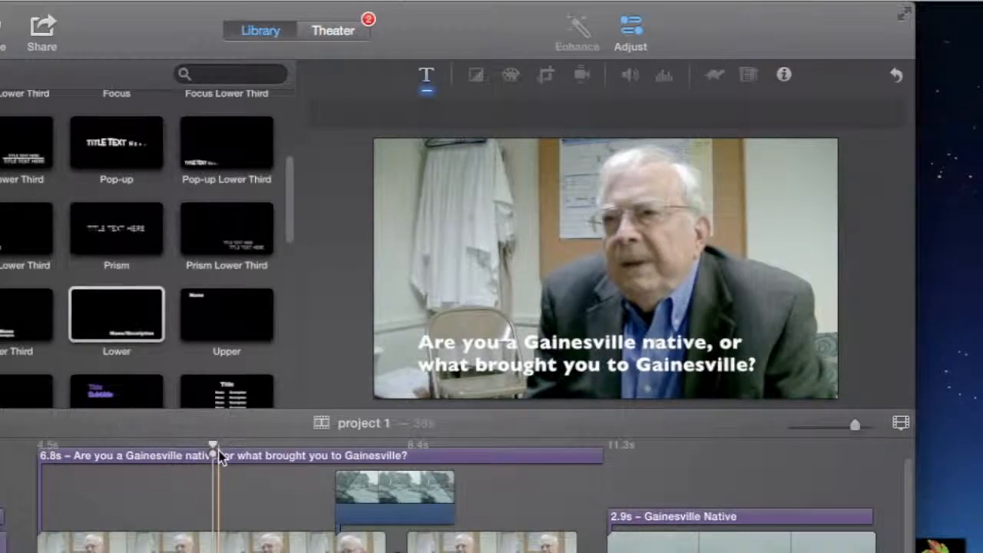
# Step: Split the question title about 1.9 s after its start and play the timeline across the split
pyautogui.click(214, 457)
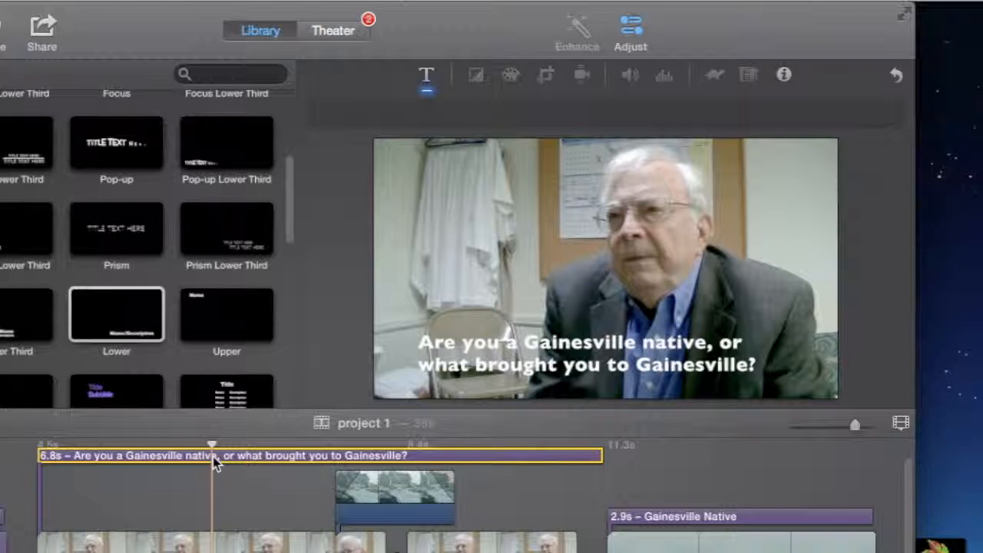
pyautogui.rightClick(214, 461)
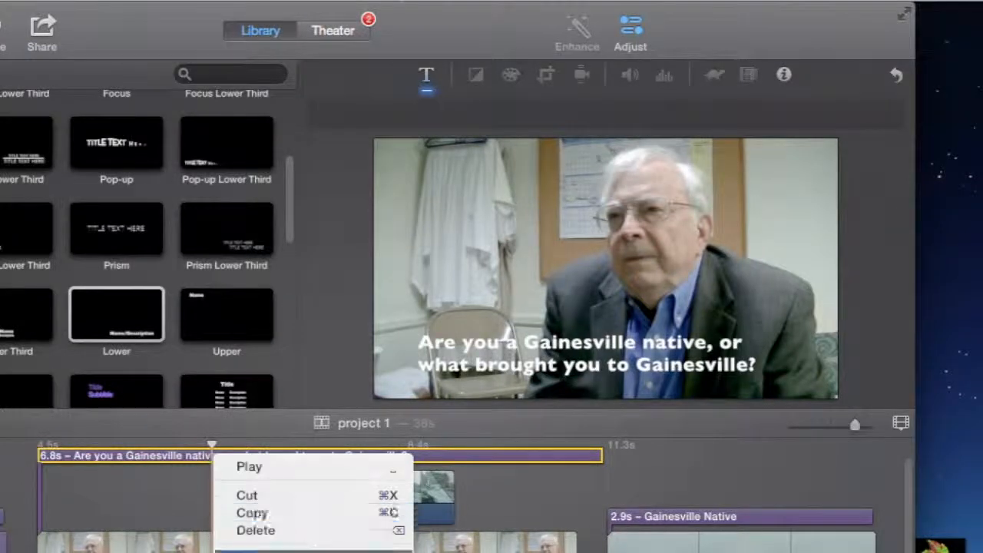
pyautogui.click(253, 550)
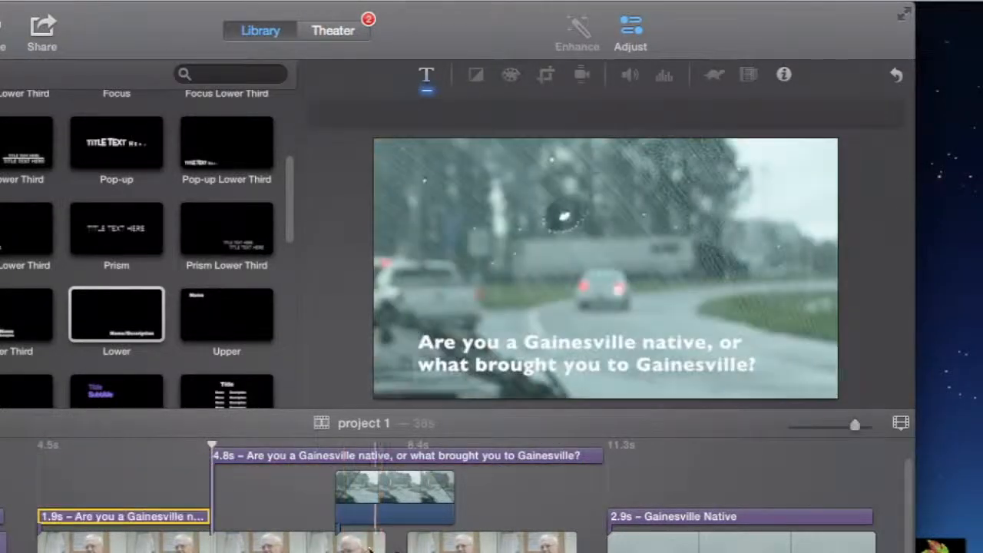
pyautogui.click(175, 455)
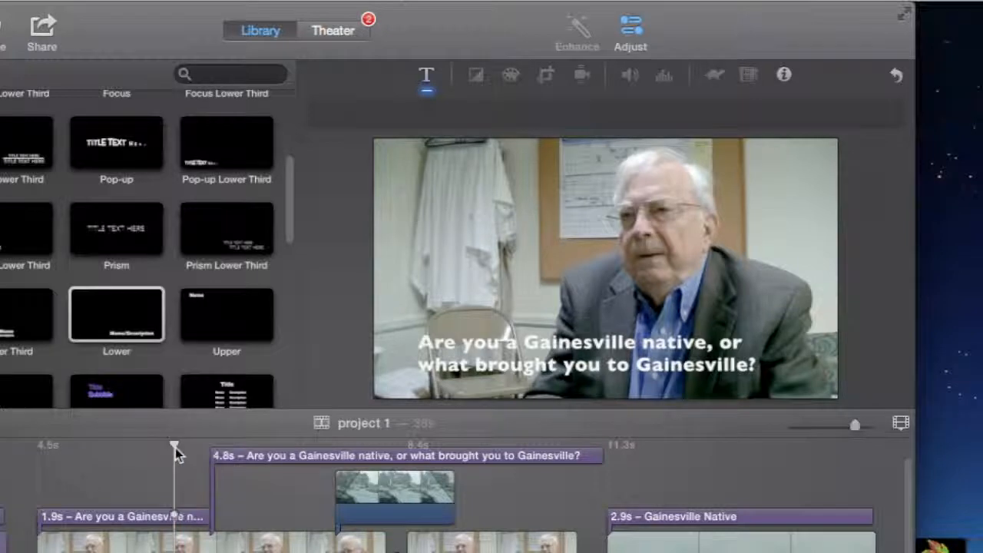
pyautogui.press('space')
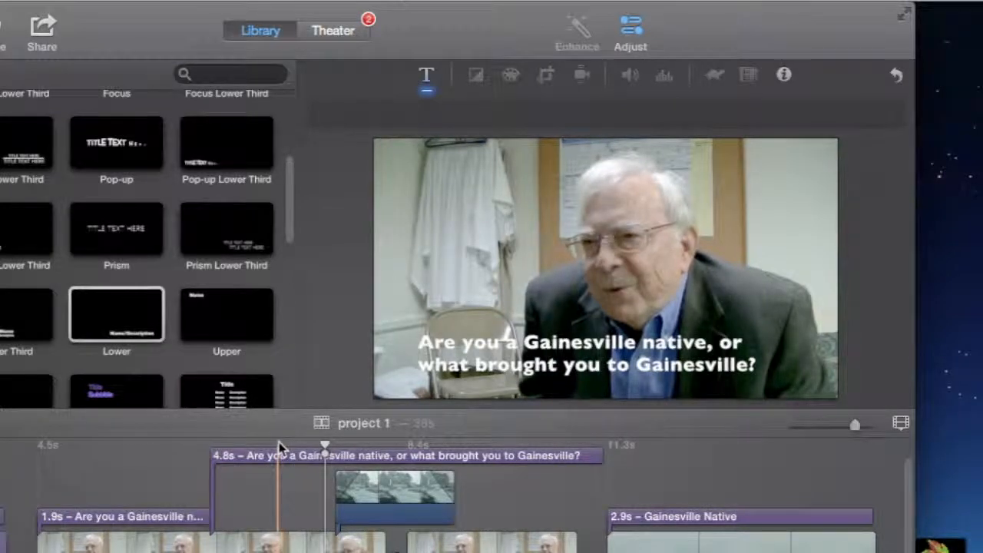
# Step: Replace the text of the 4.8 s question title with "Yes,"
pyautogui.doubleClick(316, 455)
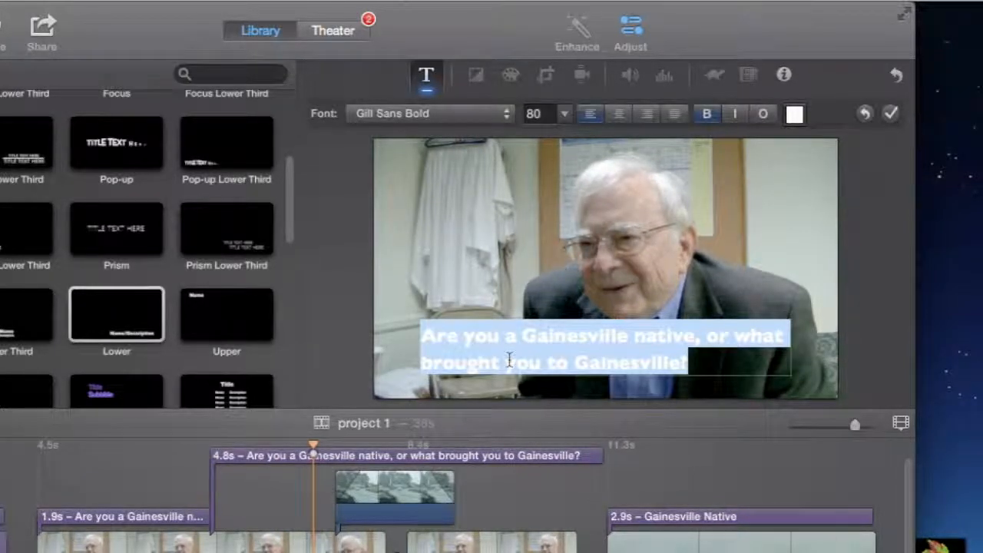
pyautogui.write('Yes,')
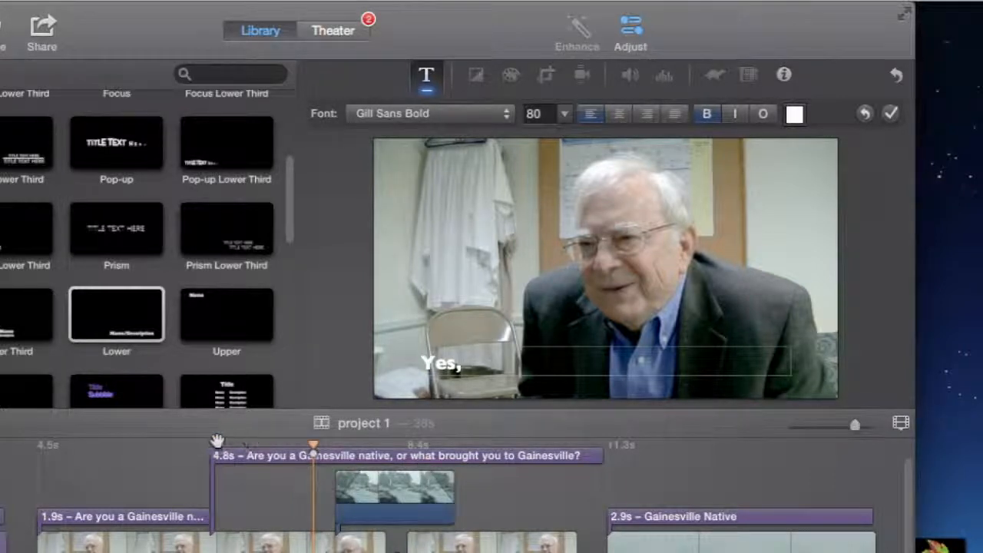
pyautogui.click(891, 113)
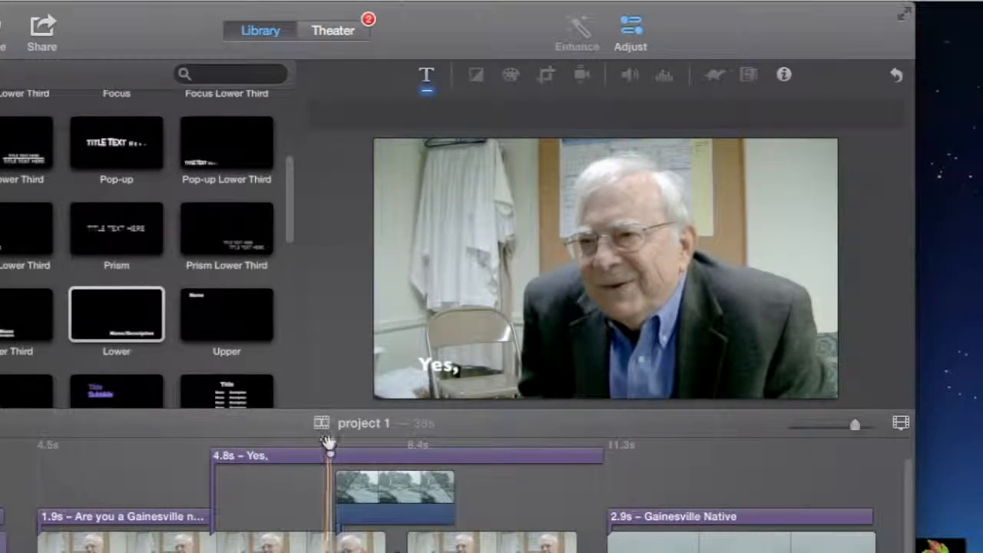
# Step: Play the "Yes," title to find where the first answer phrase ends and split it 2.0 s after its start
pyautogui.press('space')
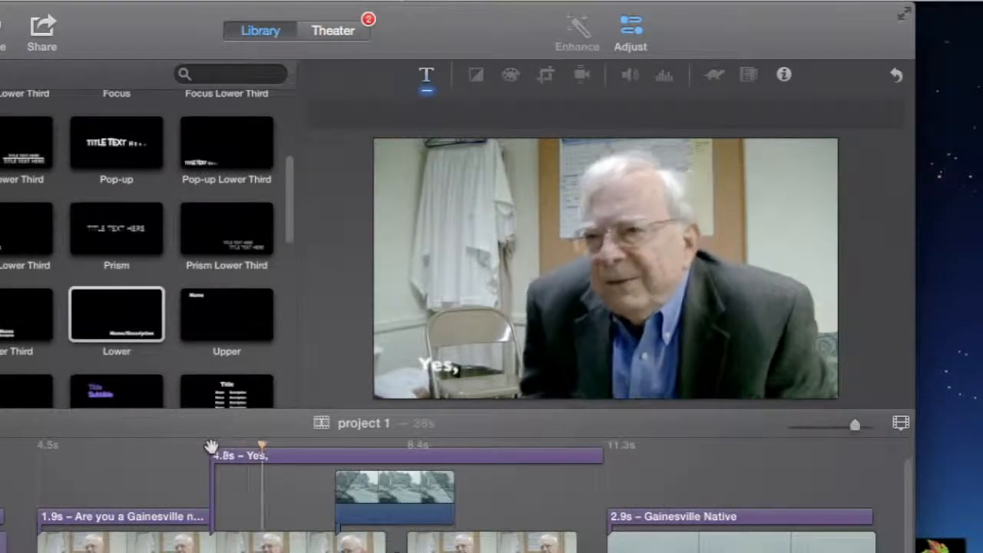
pyautogui.press('space')
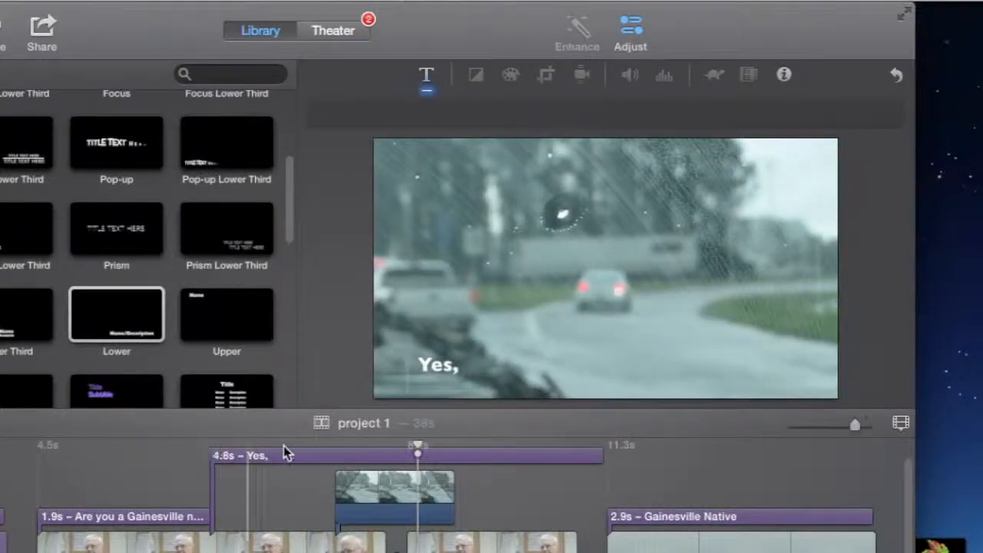
pyautogui.click(420, 457)
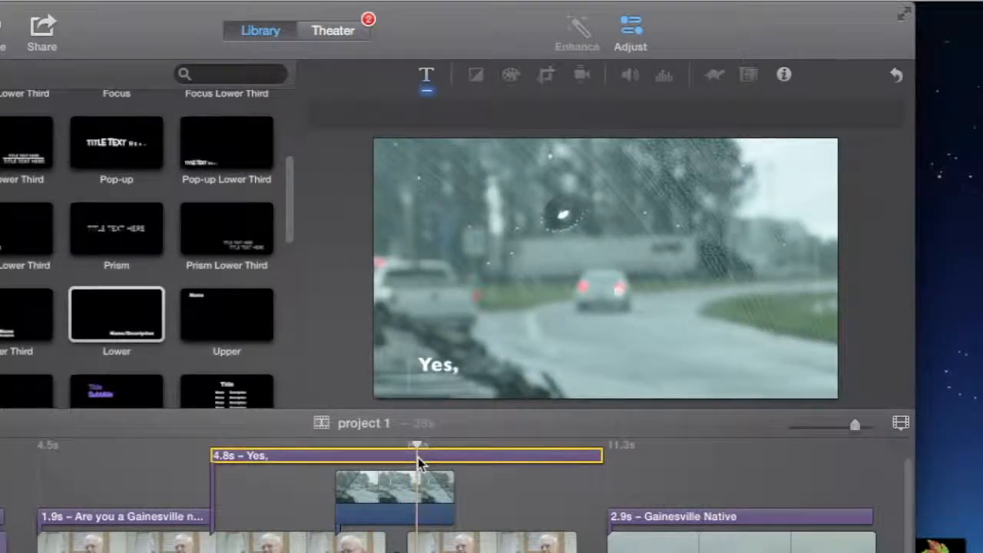
pyautogui.press('super+b')
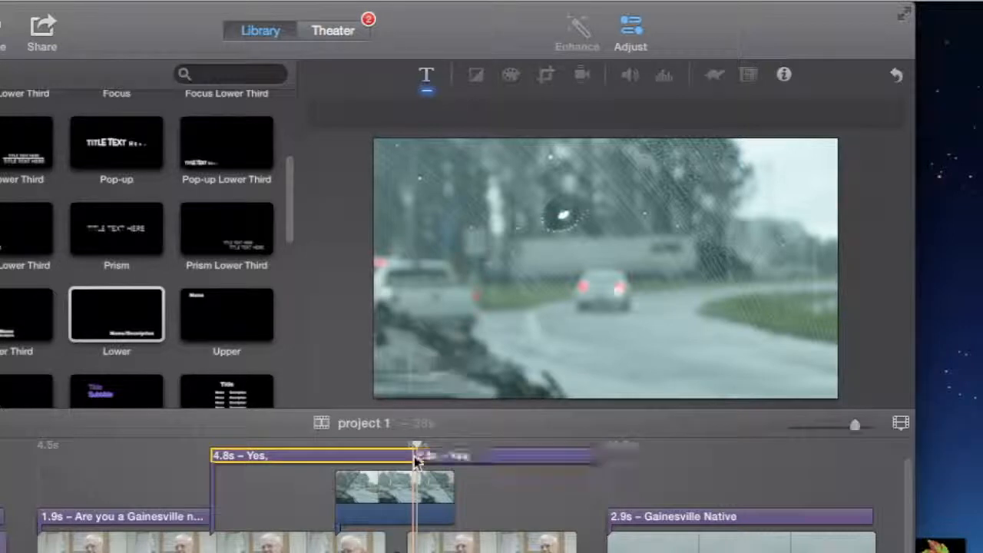
# Step: Complete the first "Yes," title's text as "Yes, I was born and raised in Gainesville."
pyautogui.doubleClick(277, 456)
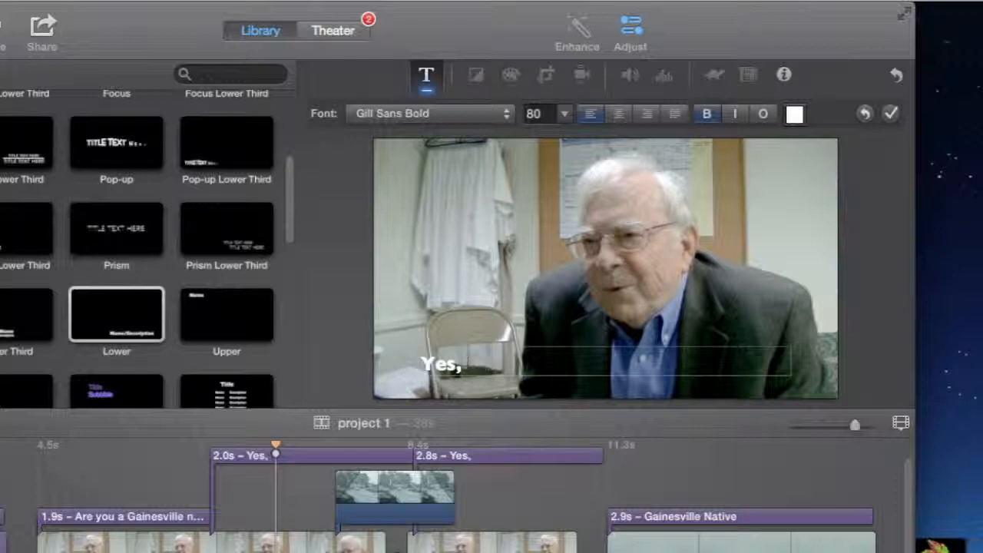
pyautogui.write('I was born a')
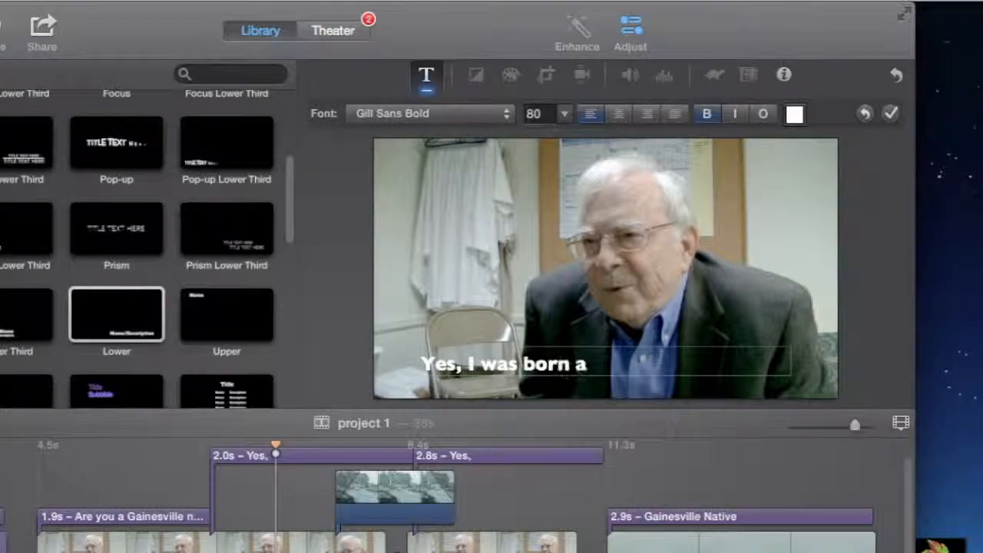
pyautogui.write('nd Ra')
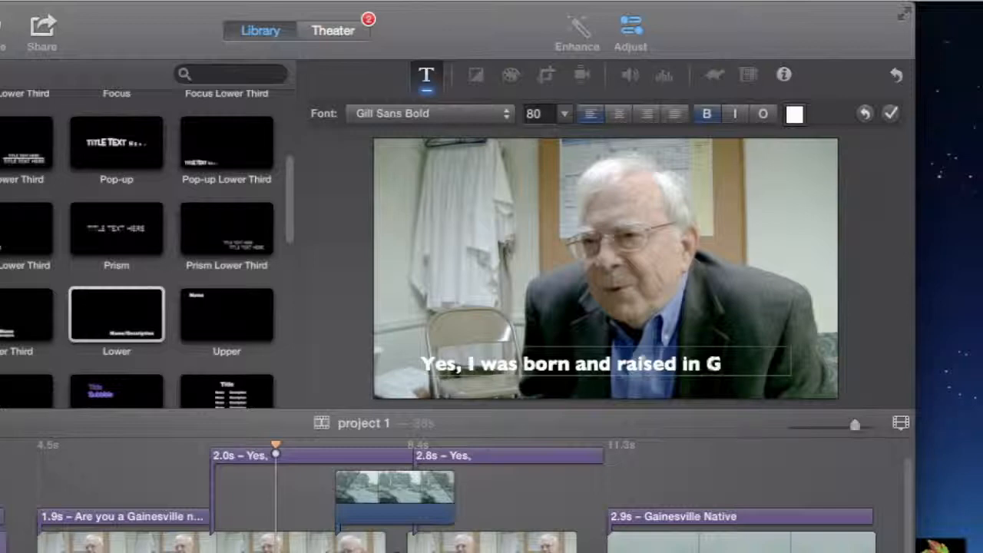
pyautogui.write('ville.')
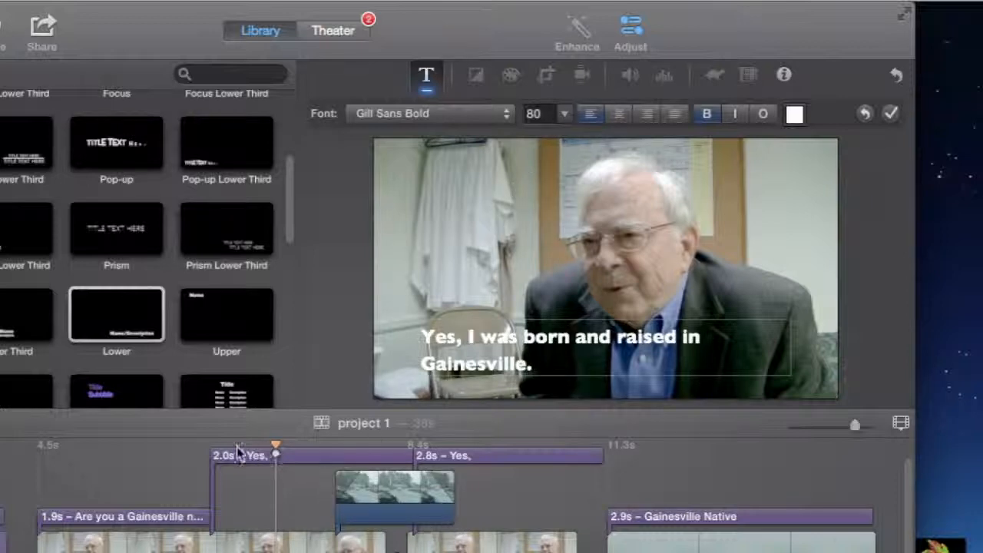
pyautogui.click(193, 456)
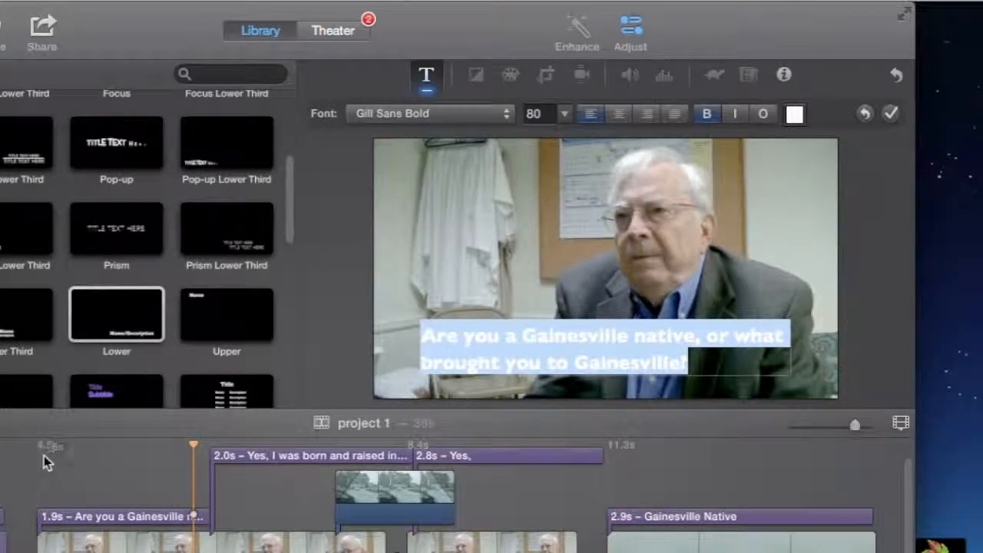
pyautogui.click(892, 114)
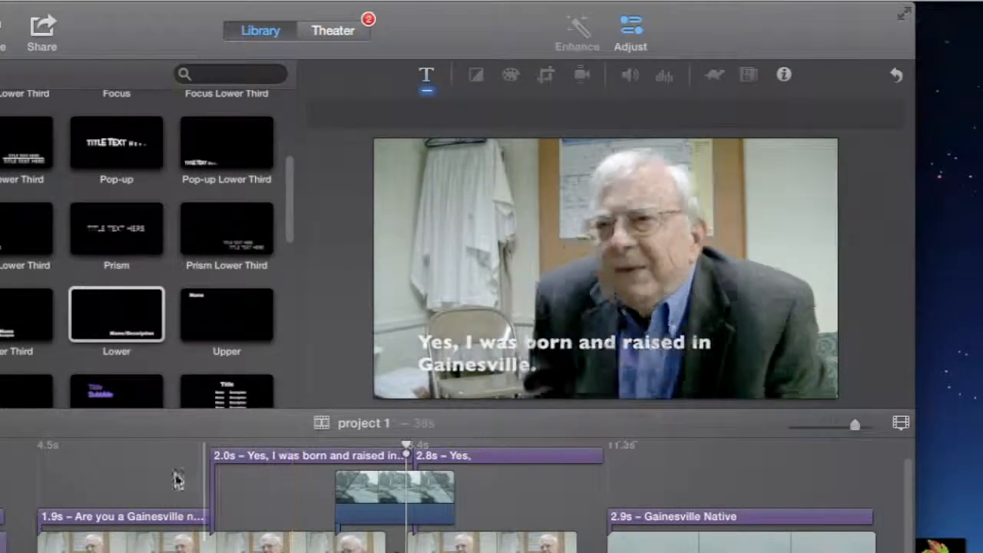
# Step: Preview the question and answer captions, playing from just before the question title
pyautogui.click(29, 461)
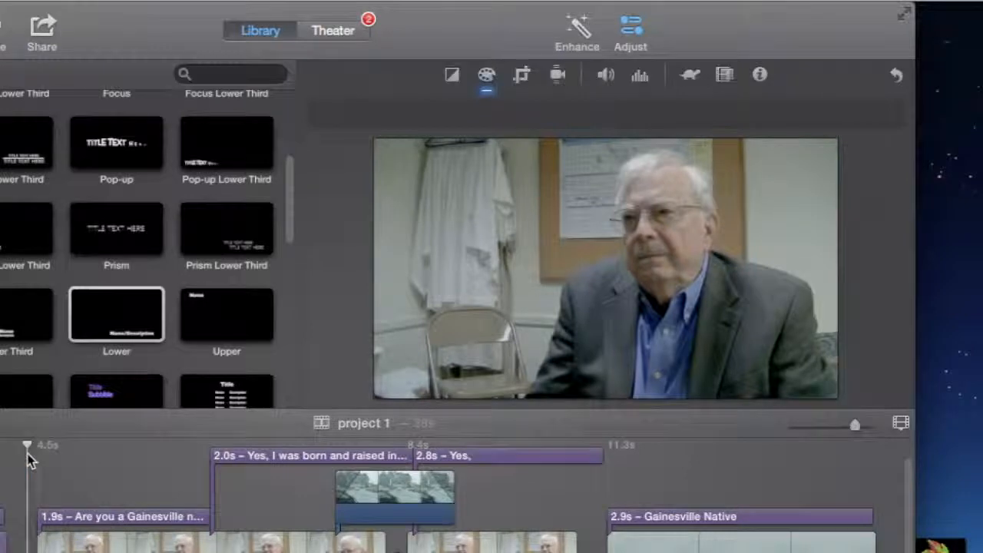
pyautogui.press('space')
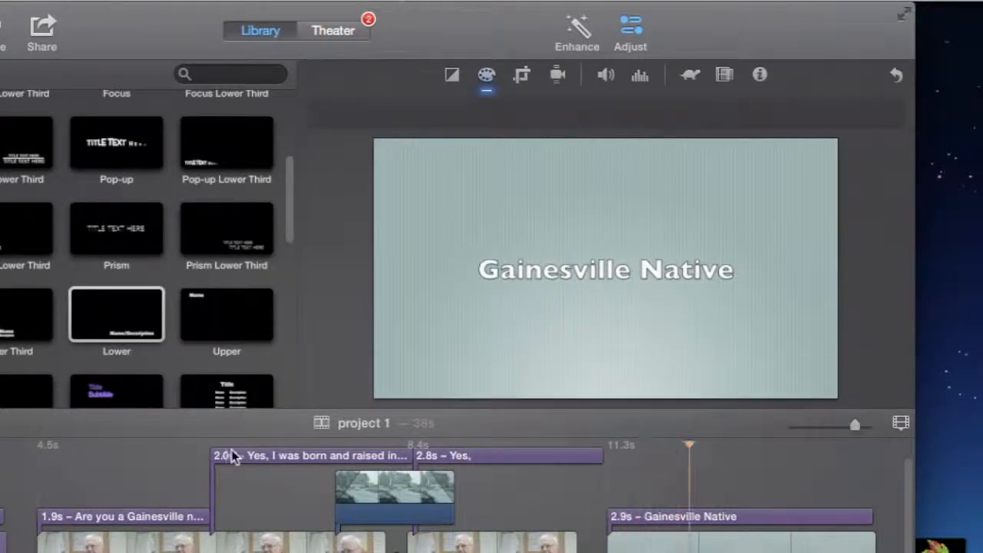
pyautogui.press('space')
# Step: Clear the text of the remaining 2.8 s "Yes," title and cut the blank title from the timeline
pyautogui.click(496, 456)
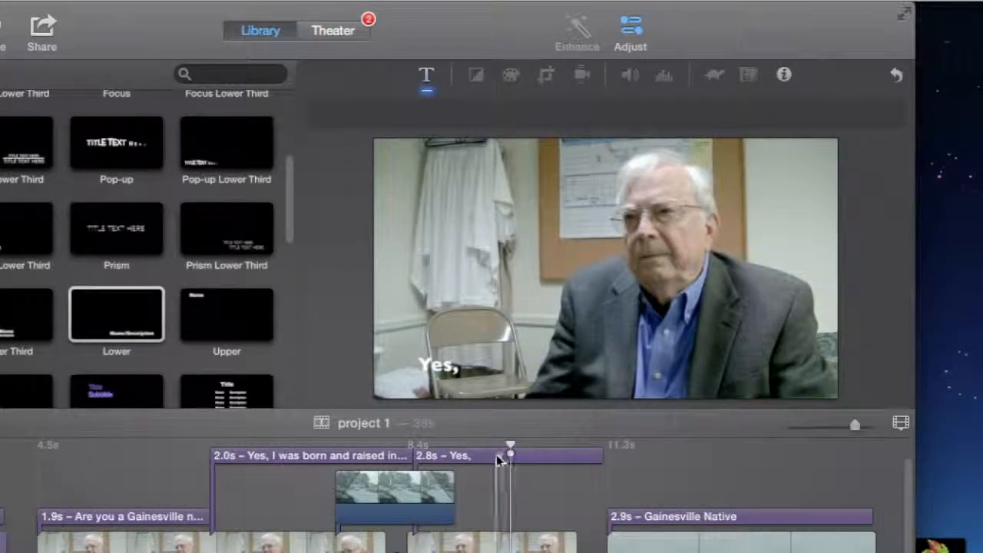
pyautogui.doubleClick(544, 461)
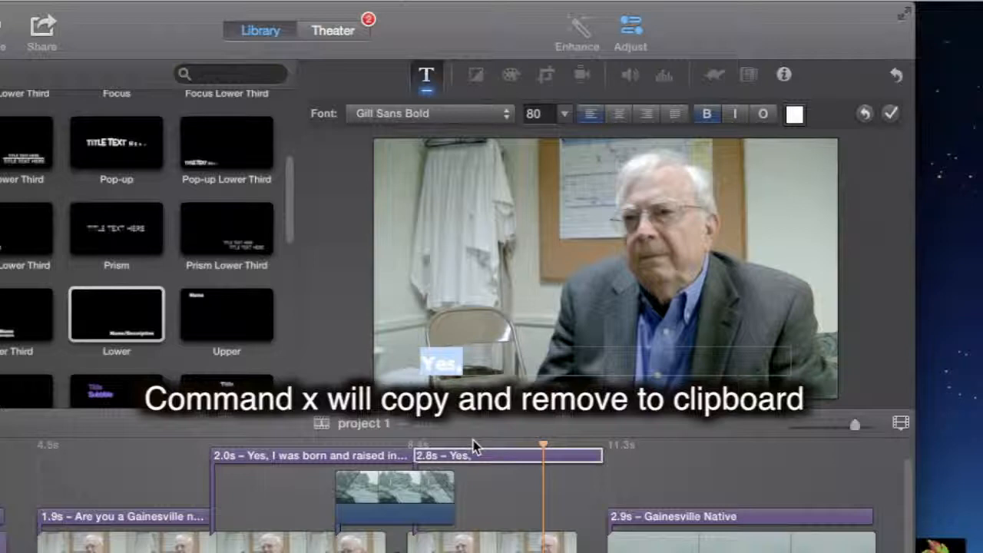
pyautogui.press('super+x')
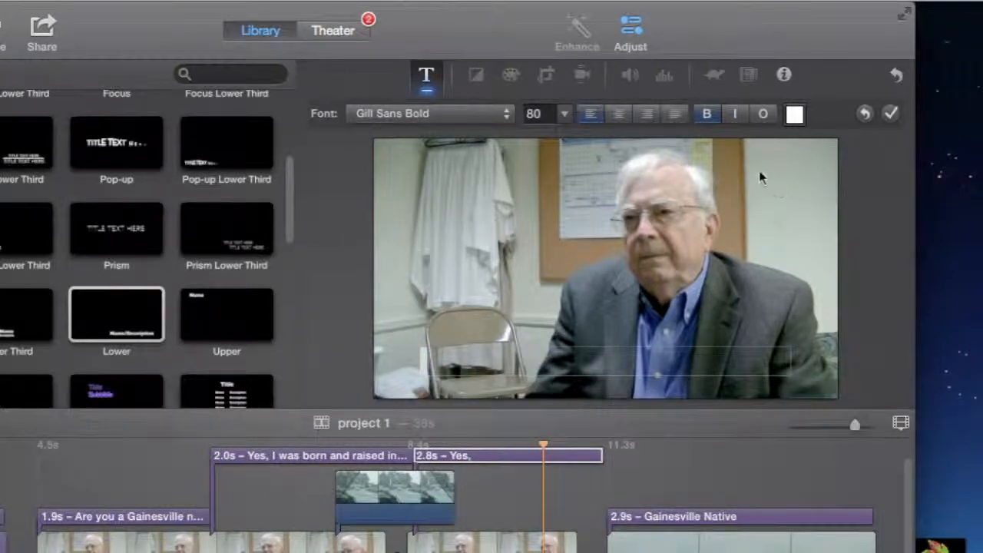
pyautogui.click(891, 114)
pyautogui.click(504, 457)
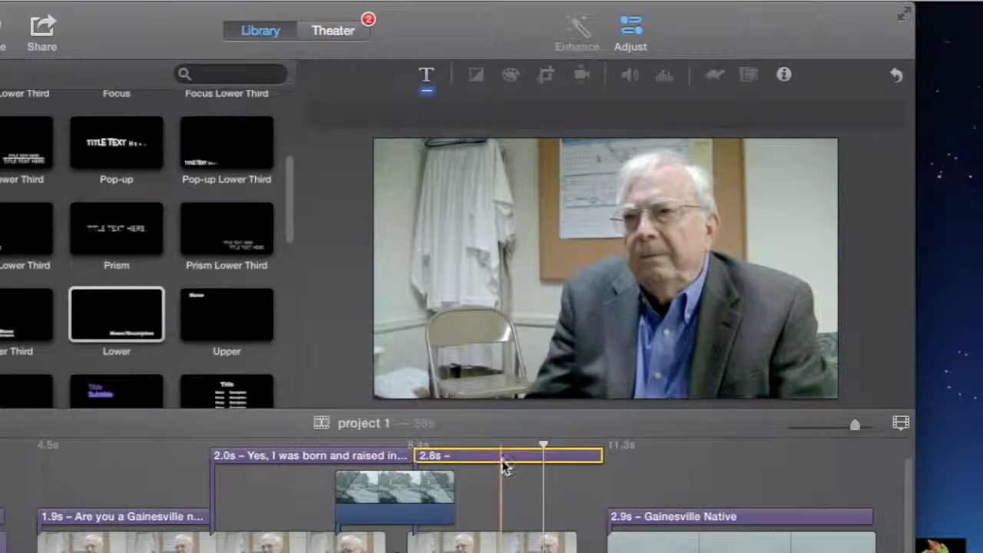
pyautogui.press('Delete')
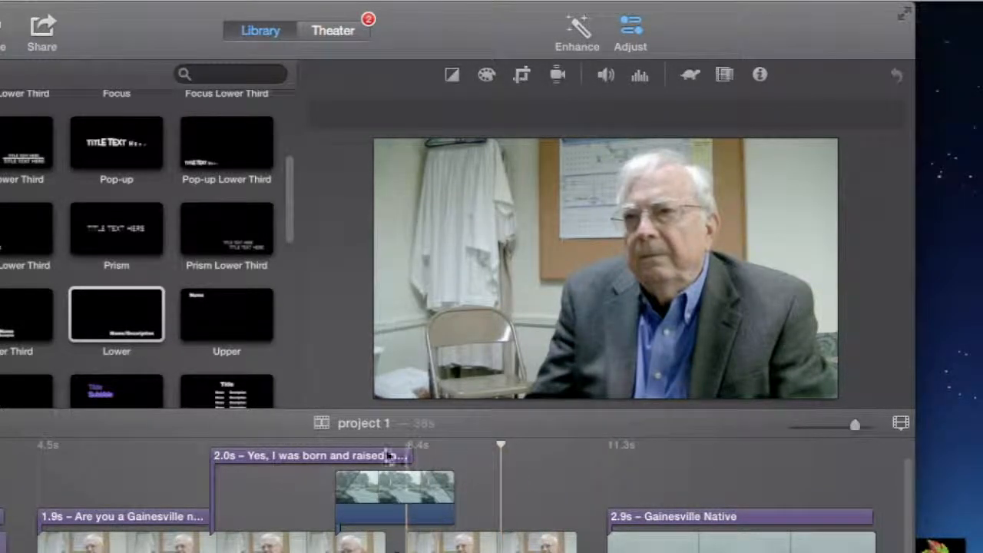
# Step: Paste the blank title at the start of the interview clip that follows the globe map
pyautogui.click(358, 442)
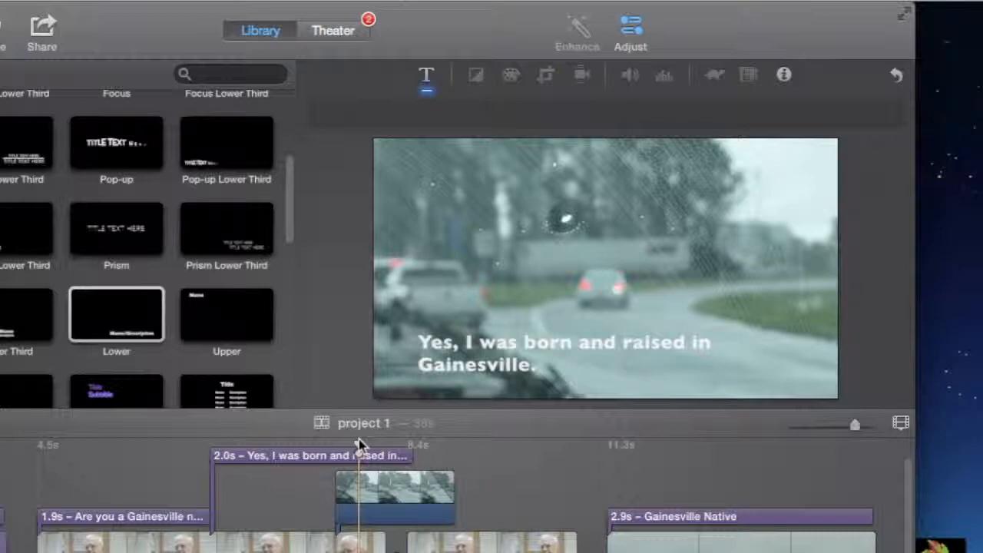
pyautogui.press('space')
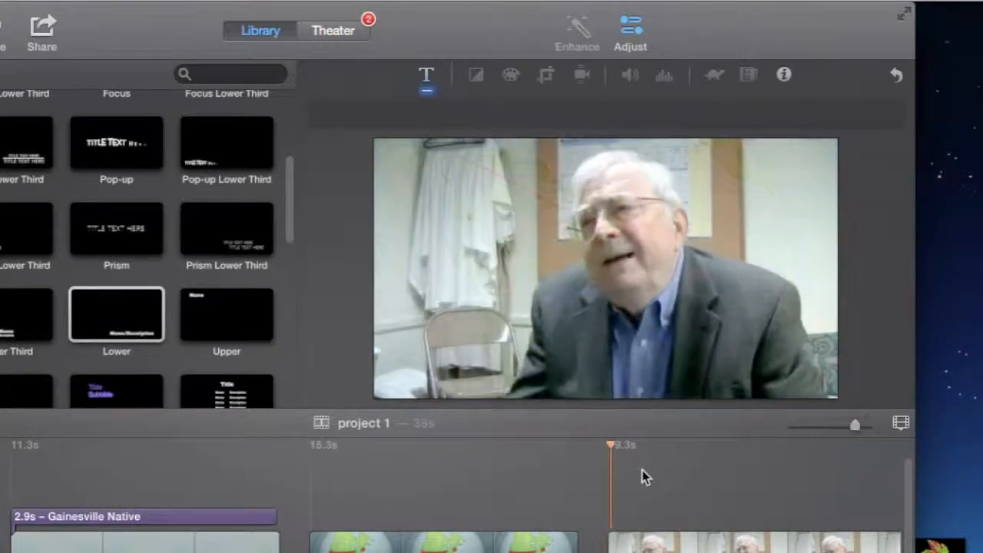
pyautogui.press('space')
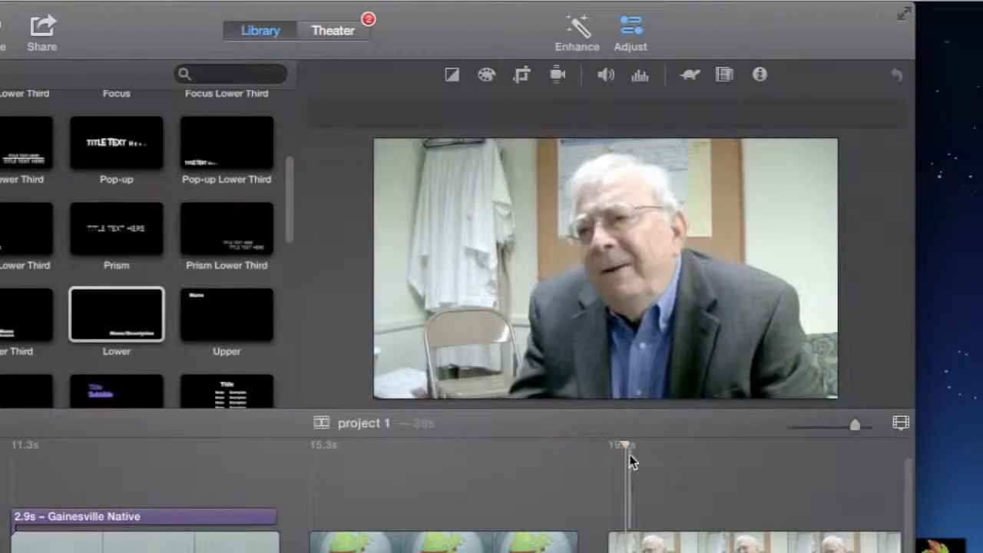
pyautogui.moveTo(628, 446); pyautogui.dragTo(609, 448)
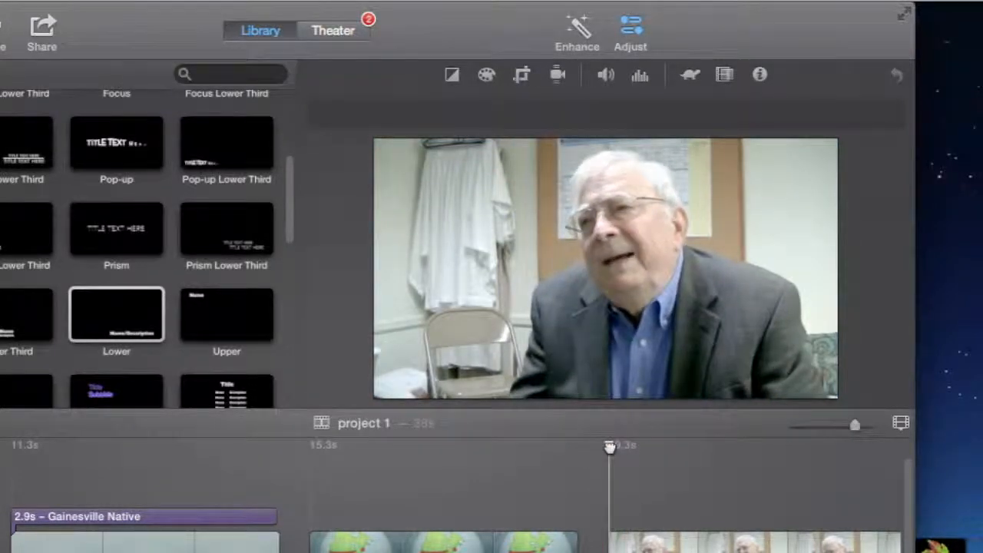
pyautogui.press('super+v')
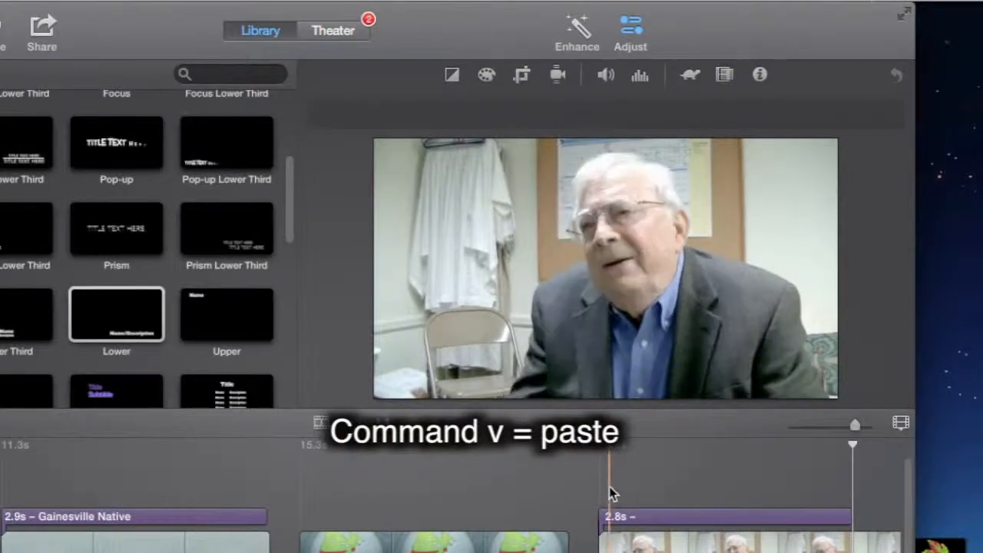
# Step: Extend the pasted blank title to 14.6 s so it reaches the end of the last interview clip
pyautogui.hscroll(8, 608, 486)
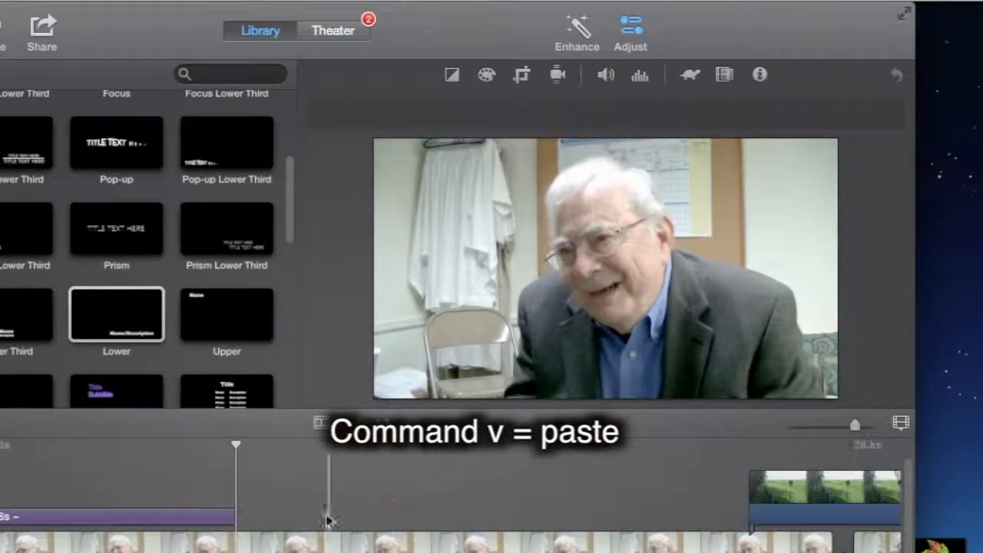
pyautogui.moveTo(232, 519); pyautogui.dragTo(871, 498)
pyautogui.hscroll(10, 871, 501)
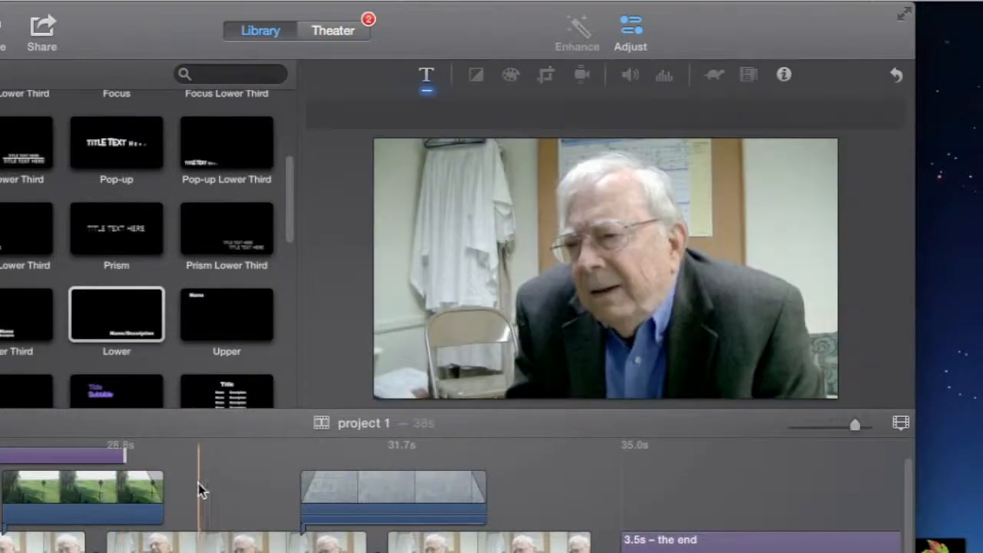
pyautogui.click(123, 458)
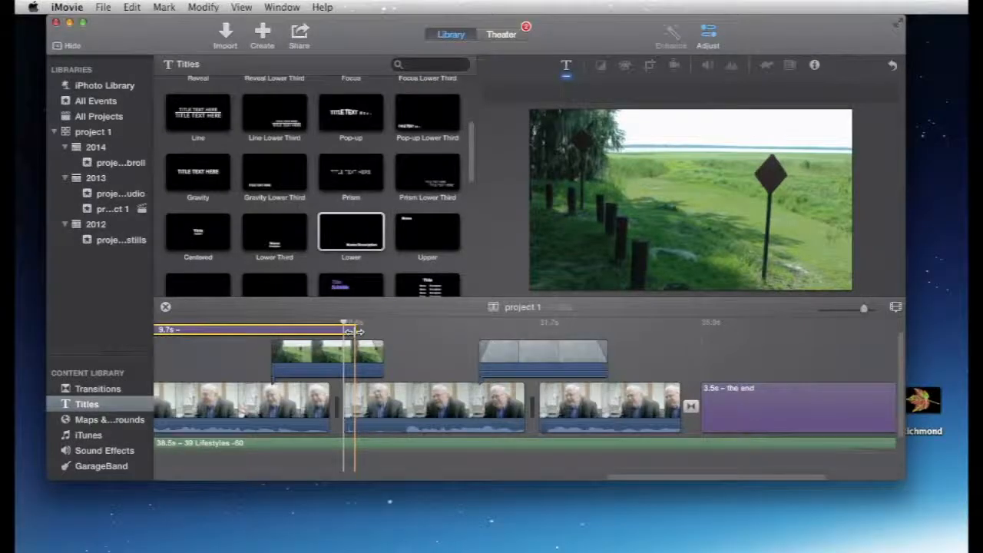
pyautogui.moveTo(357, 331); pyautogui.dragTo(680, 331)
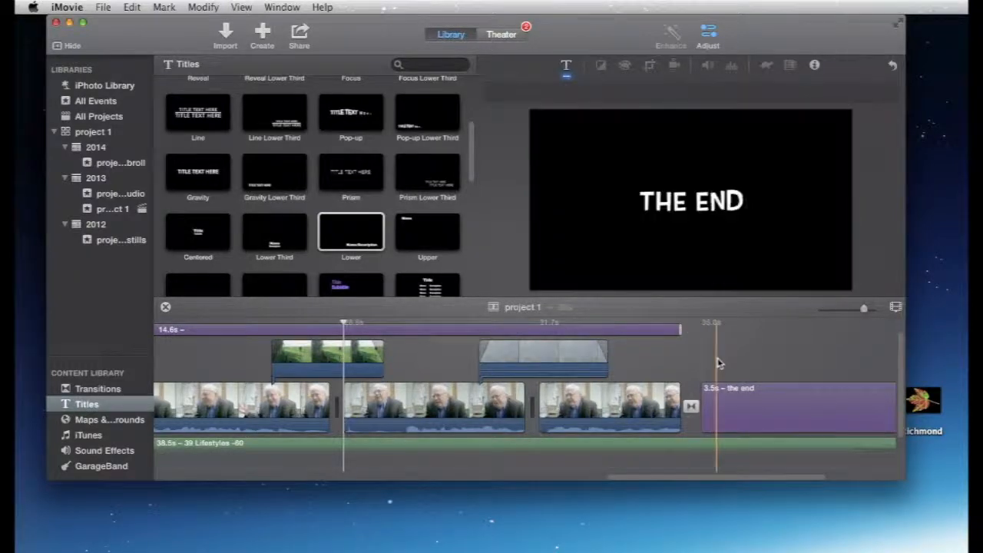
# Step: Play the interview from just before the 14.6 s blank title and split that title 2.9 s in, after the first spoken phrase
pyautogui.hscroll(5, 716, 361)
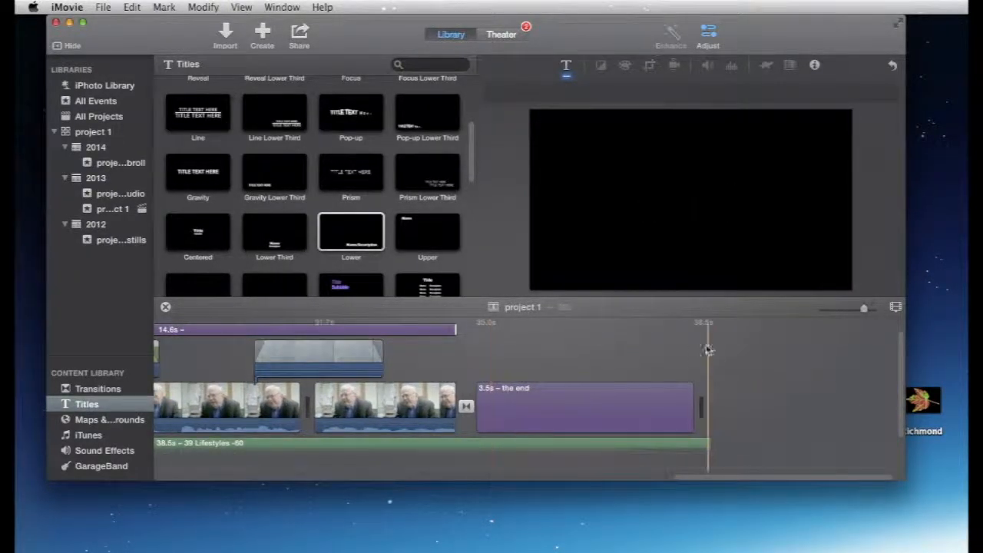
pyautogui.hscroll(-8, 619, 341)
pyautogui.hscroll(-10, 619, 347)
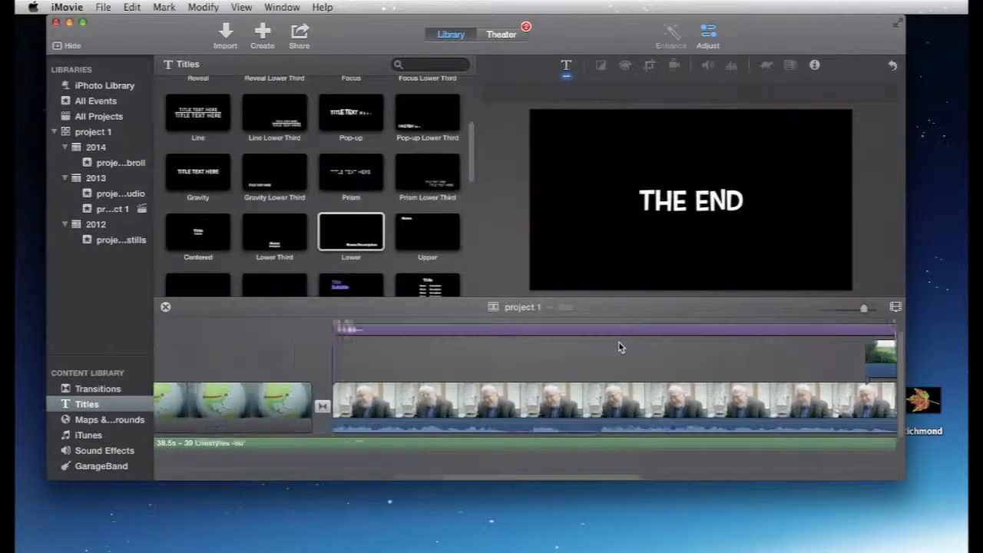
pyautogui.click(599, 334)
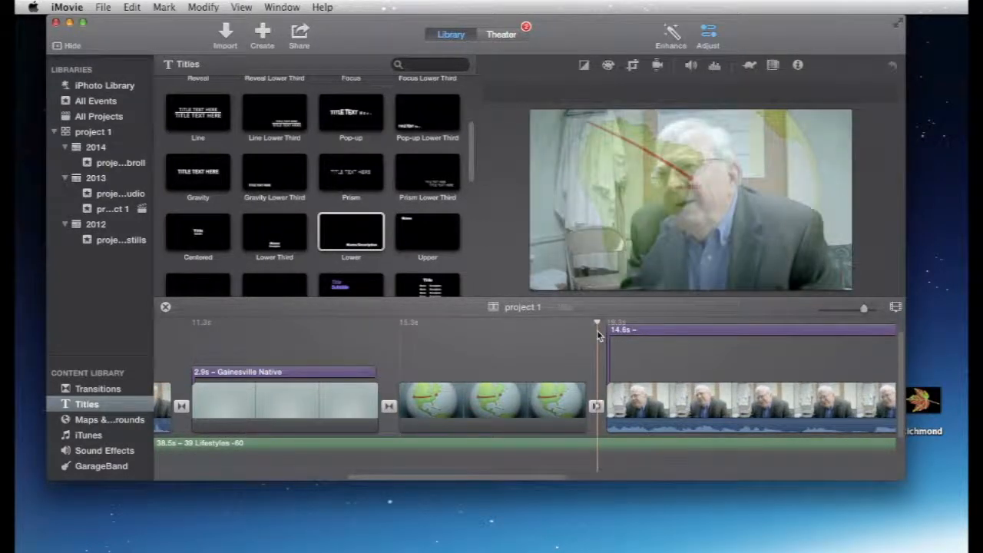
pyautogui.press('space')
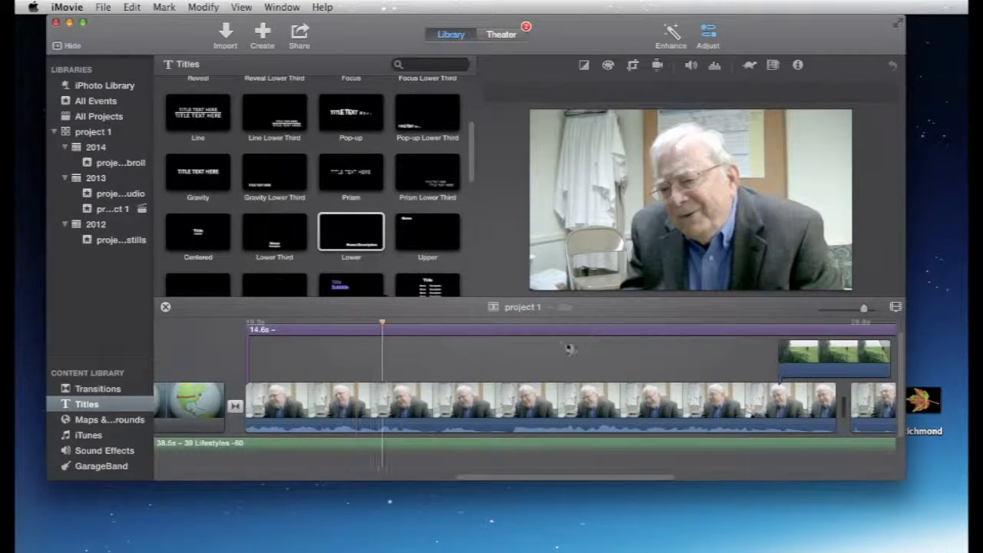
pyautogui.press('space')
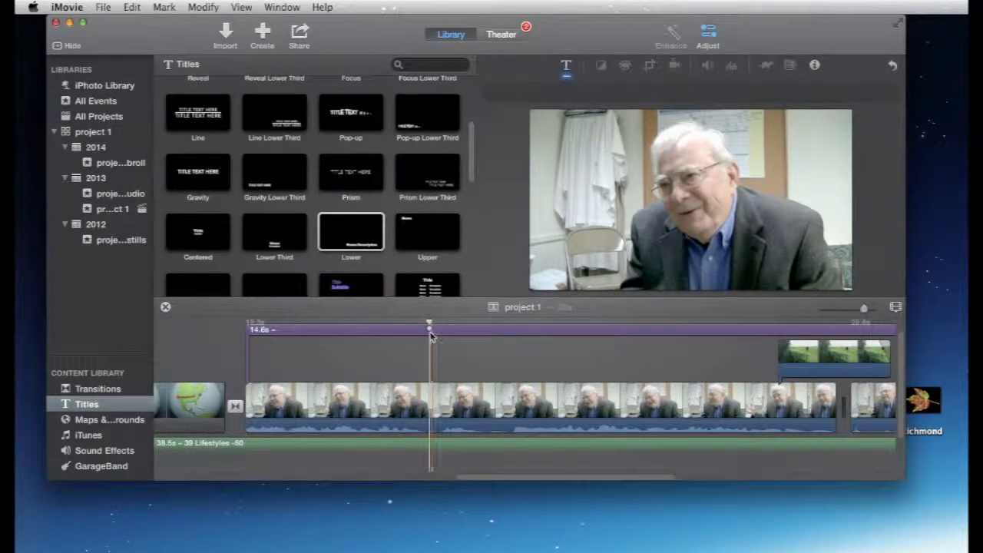
pyautogui.click(431, 334)
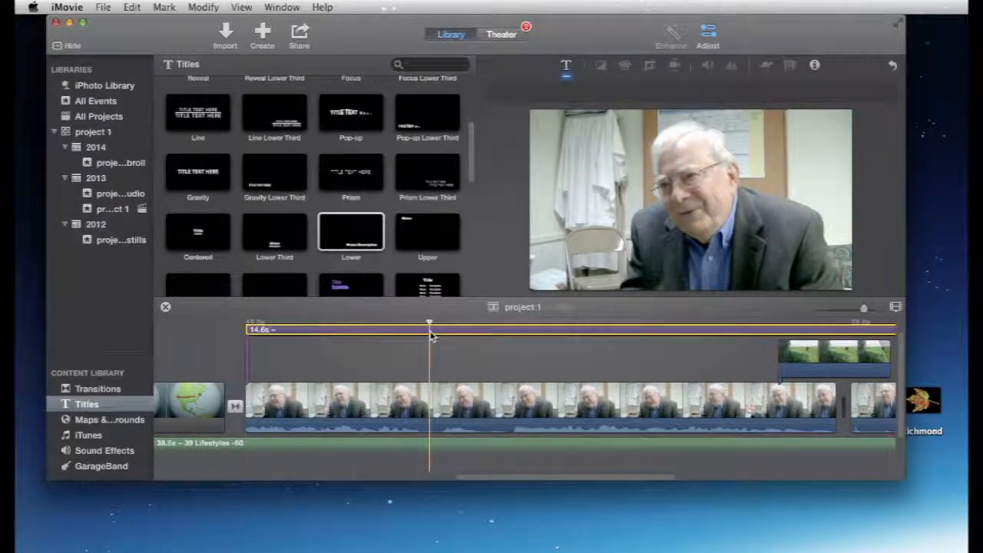
pyautogui.press('super+b')
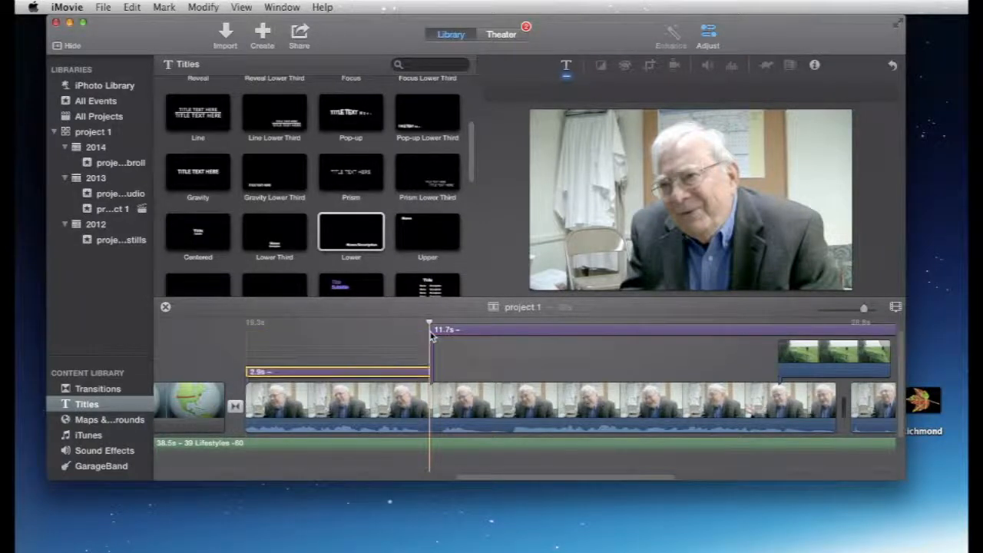
# Step: Enter "Right now I am on a committe to build a church school" in the 2.9 s title after the globe map
pyautogui.click(305, 343)
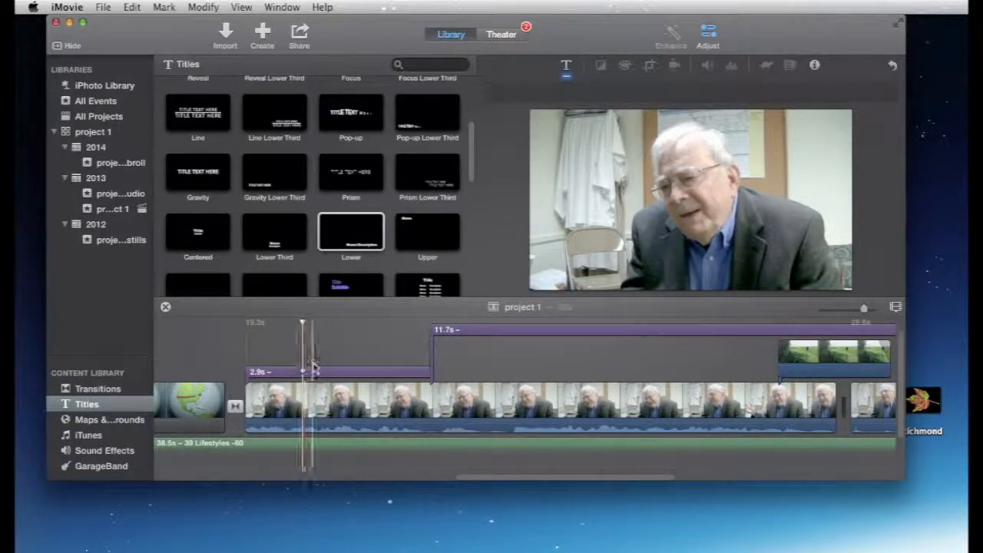
pyautogui.click(323, 371)
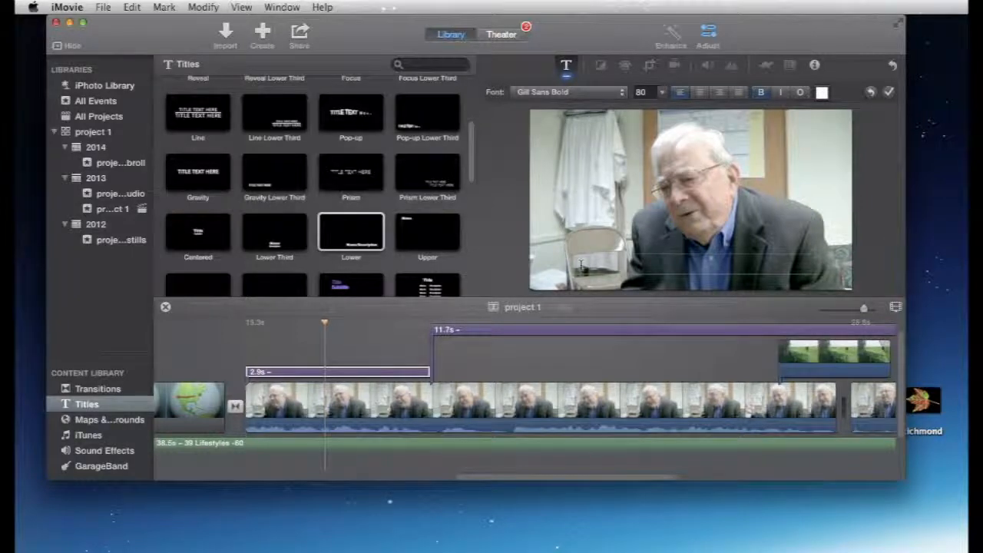
pyautogui.write('Right now I a')
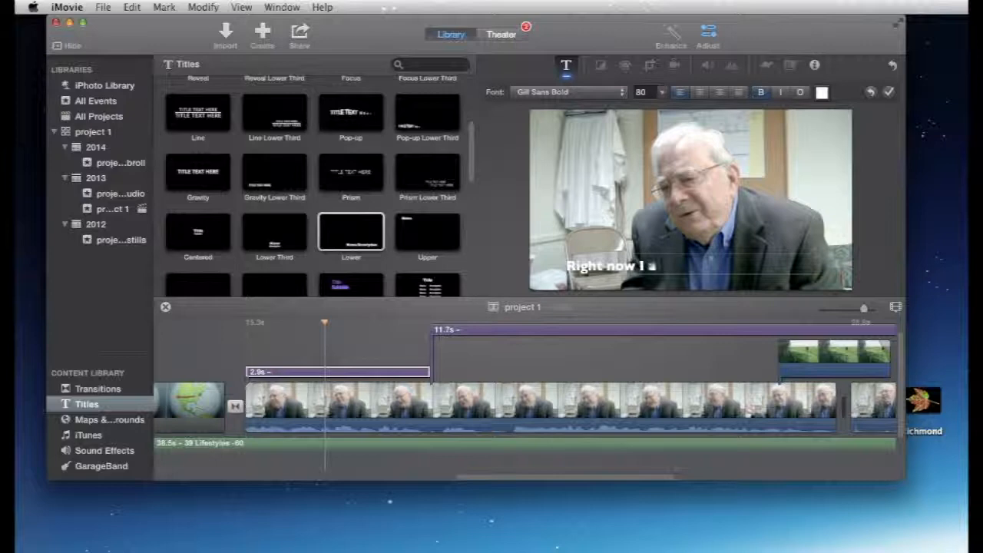
pyautogui.write('m on a co')
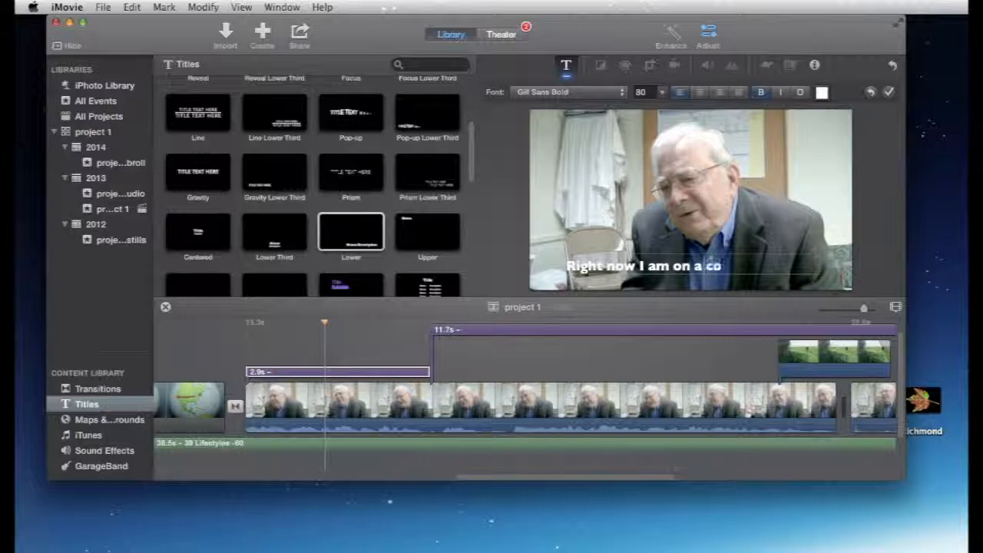
pyautogui.write('mmitte to bu')
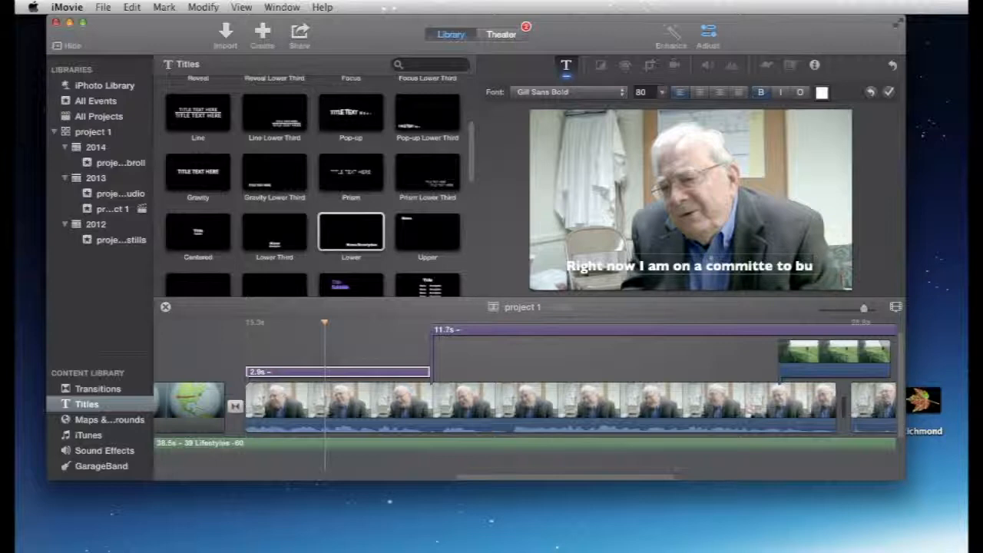
pyautogui.write('lld a church school')
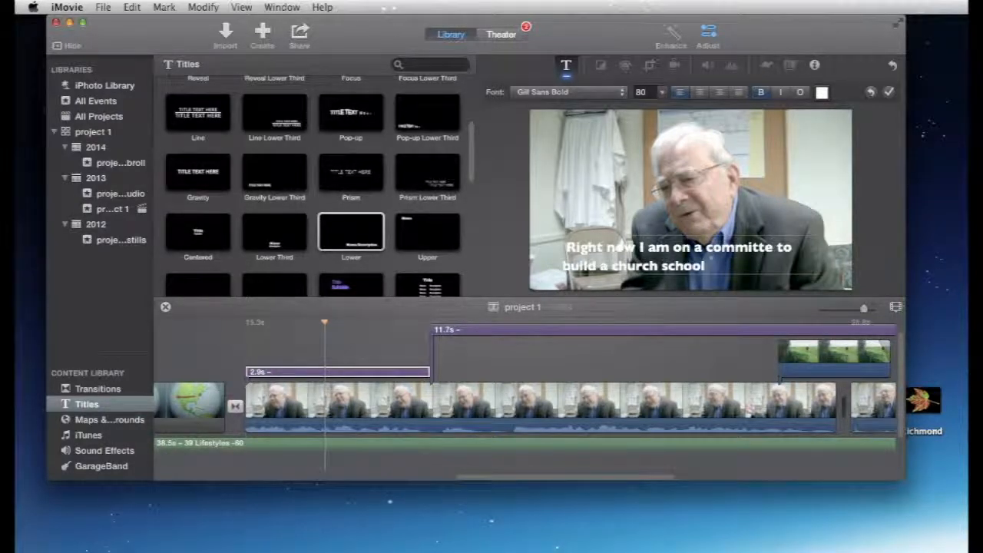
pyautogui.click(890, 93)
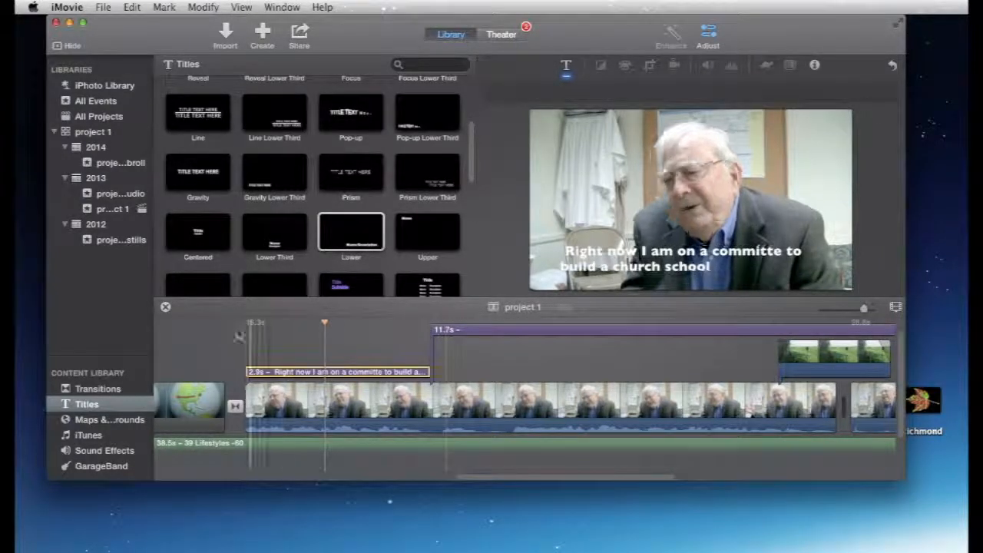
# Step: Play back the church school caption against the speech and extend it to 4.0 s
pyautogui.click(228, 336)
pyautogui.press('space')
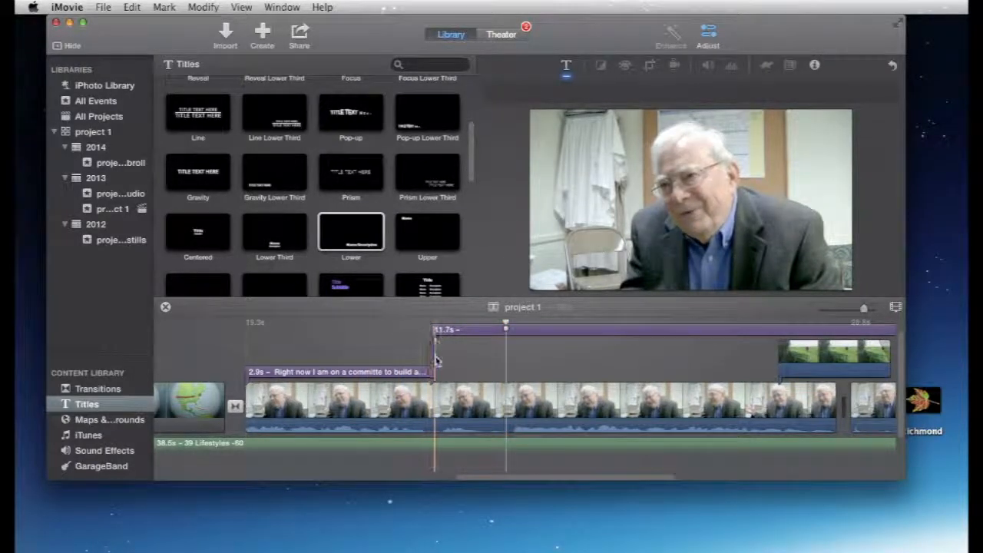
pyautogui.moveTo(431, 372); pyautogui.dragTo(459, 372)
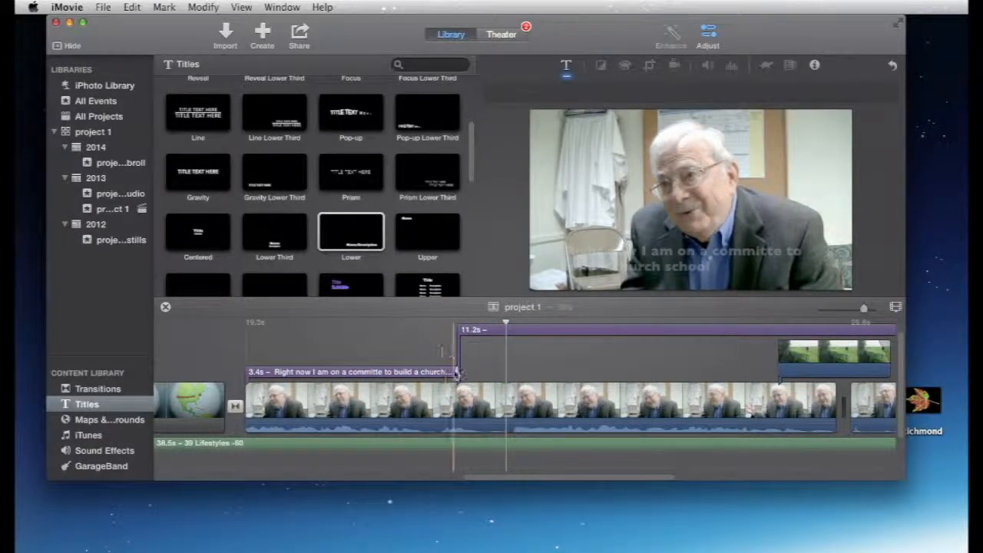
pyautogui.click(410, 325)
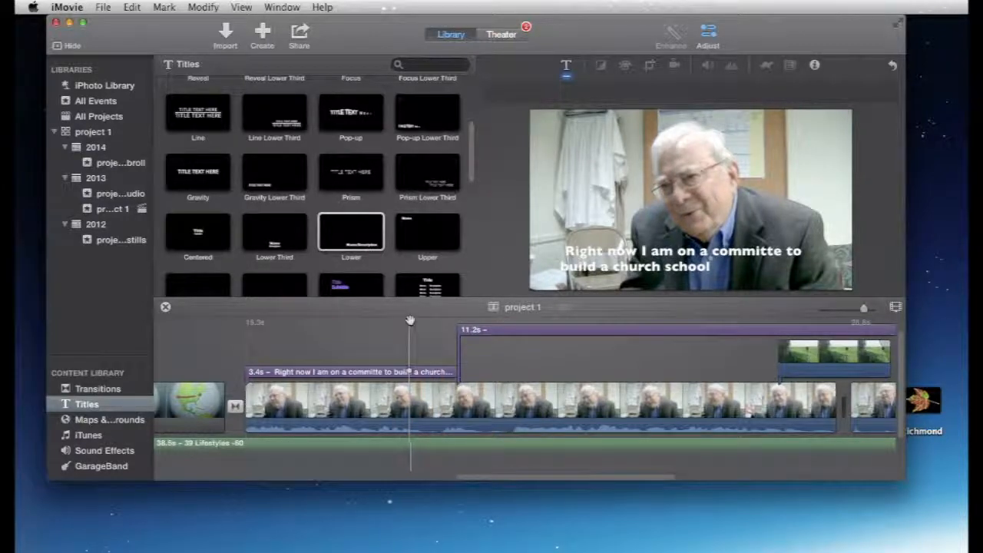
pyautogui.press('space')
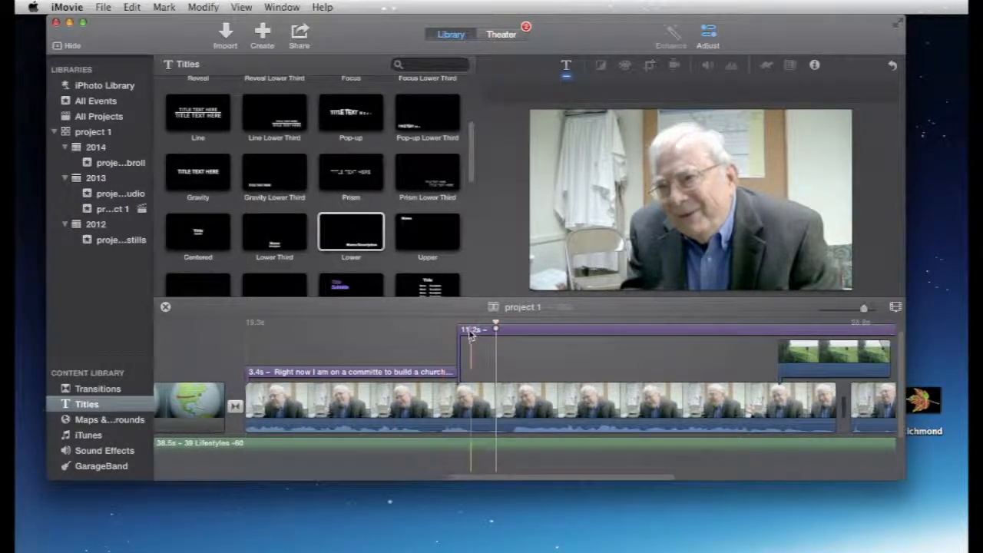
pyautogui.moveTo(451, 372); pyautogui.dragTo(496, 372)
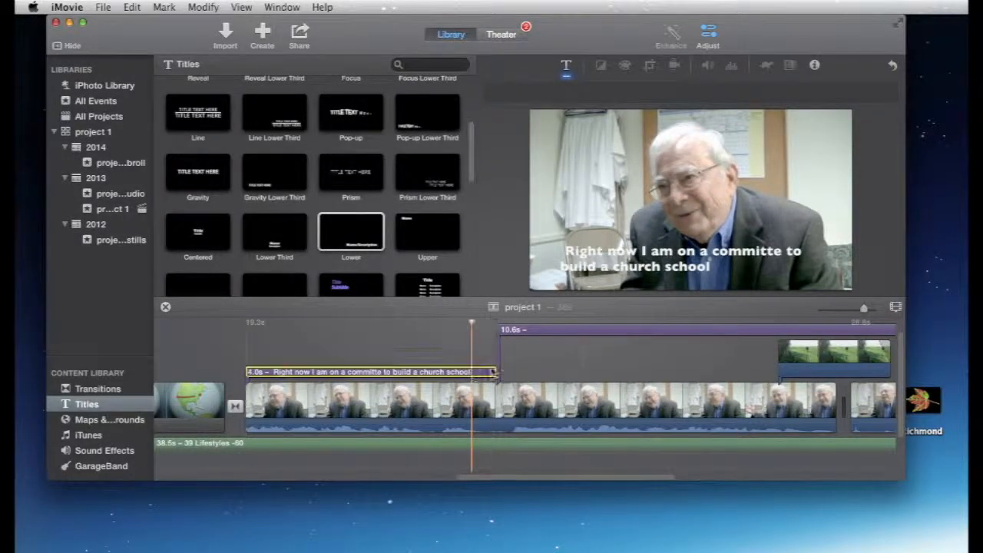
# Step: Append "for children." to the church school caption and play it back from just before its start
pyautogui.doubleClick(602, 266)
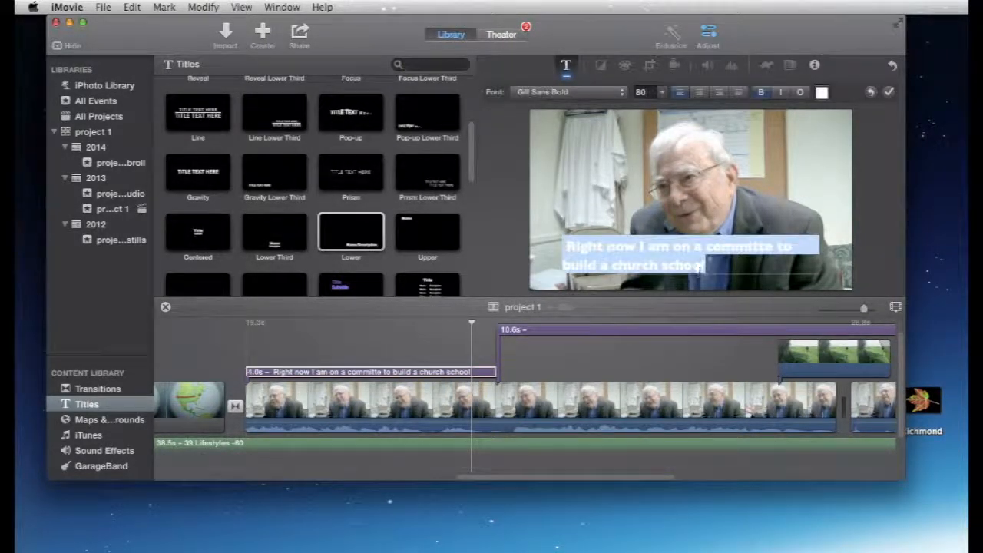
pyautogui.click(724, 270)
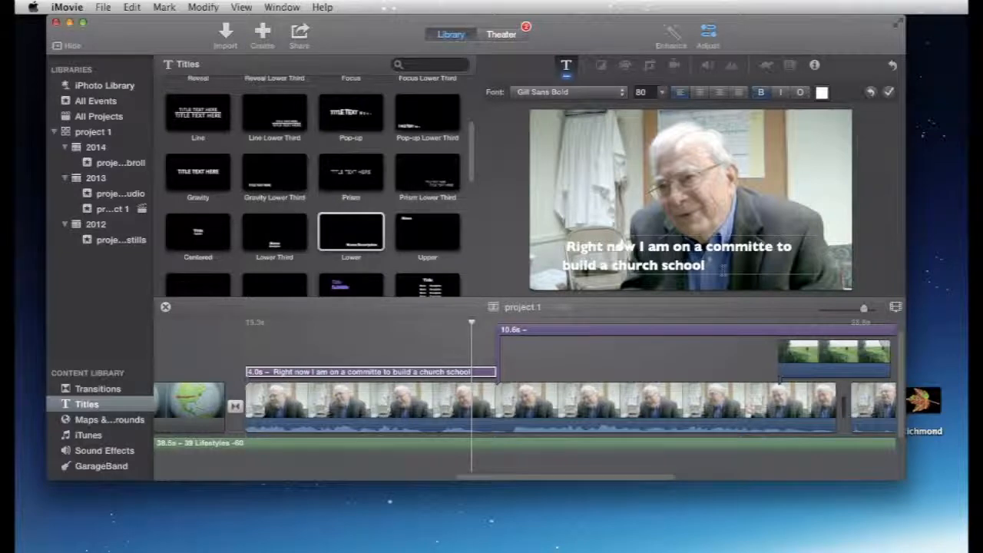
pyautogui.click(238, 341)
pyautogui.press('space')
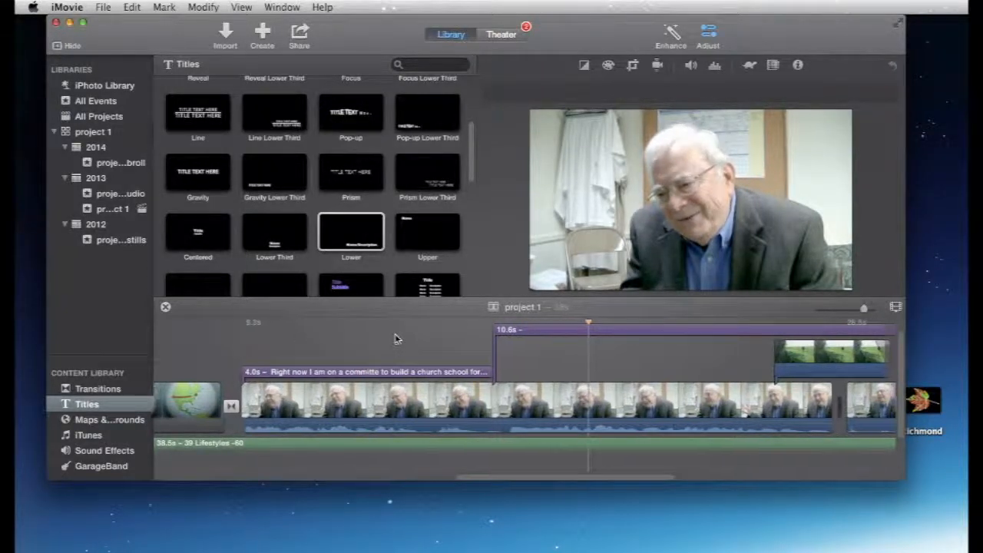
# Step: Split the remaining 10.6 s blank title over the green landscape cutaway, leaving 5.0 s and 5.6 s pieces
pyautogui.hscroll(5, 394, 337)
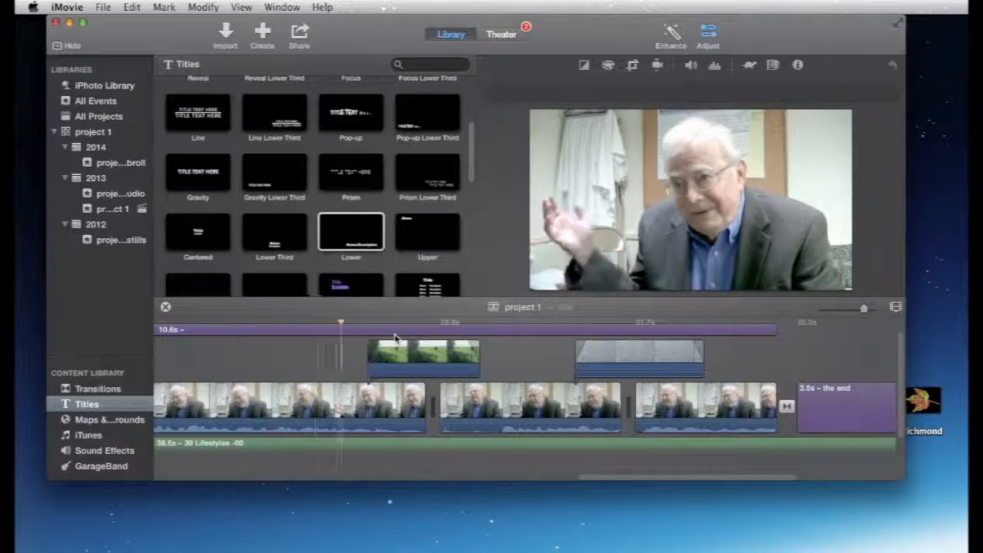
pyautogui.click(397, 331)
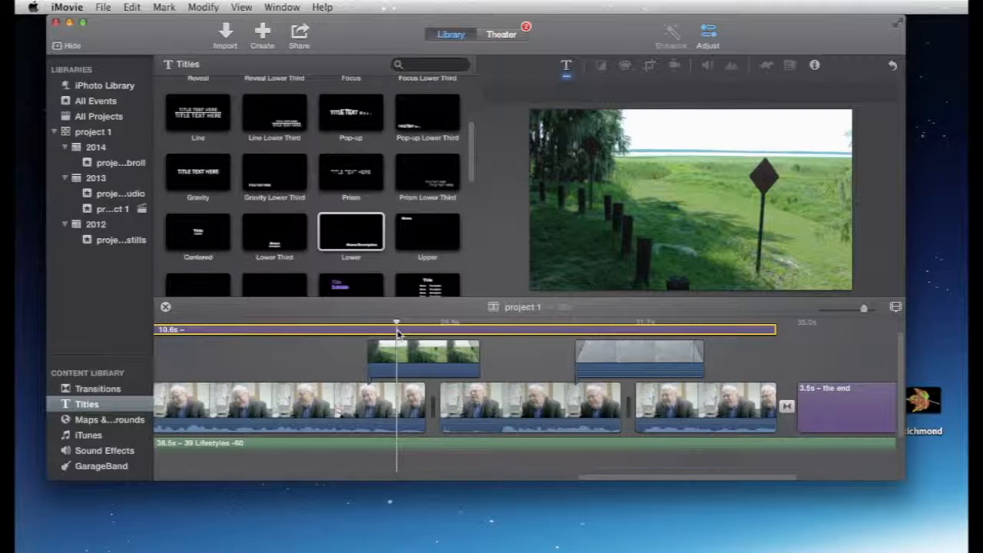
pyautogui.press('super+b')
# Step: Listen to the speech under the 5.0 s blank title and enter "and we are just getting started," in it
pyautogui.hscroll(-10, 391, 329)
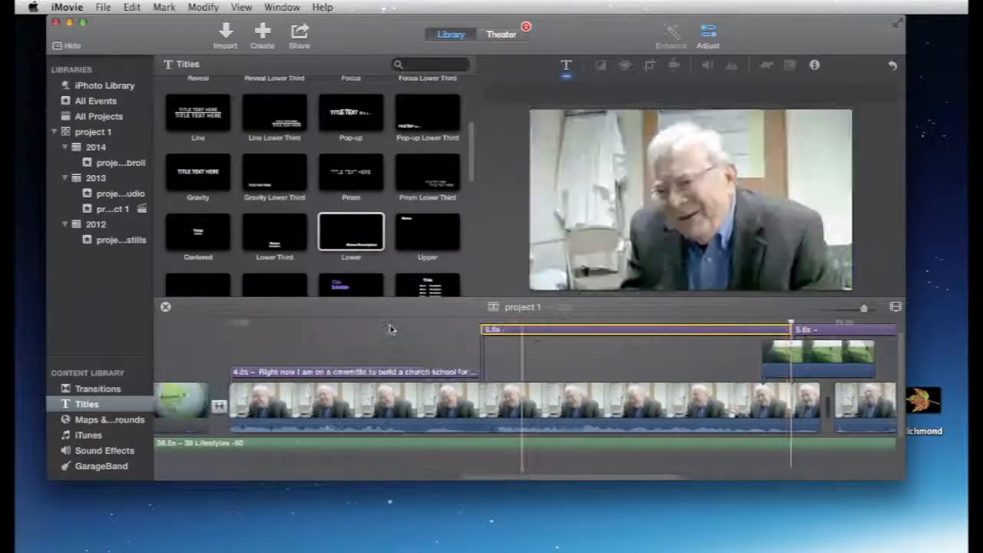
pyautogui.click(504, 324)
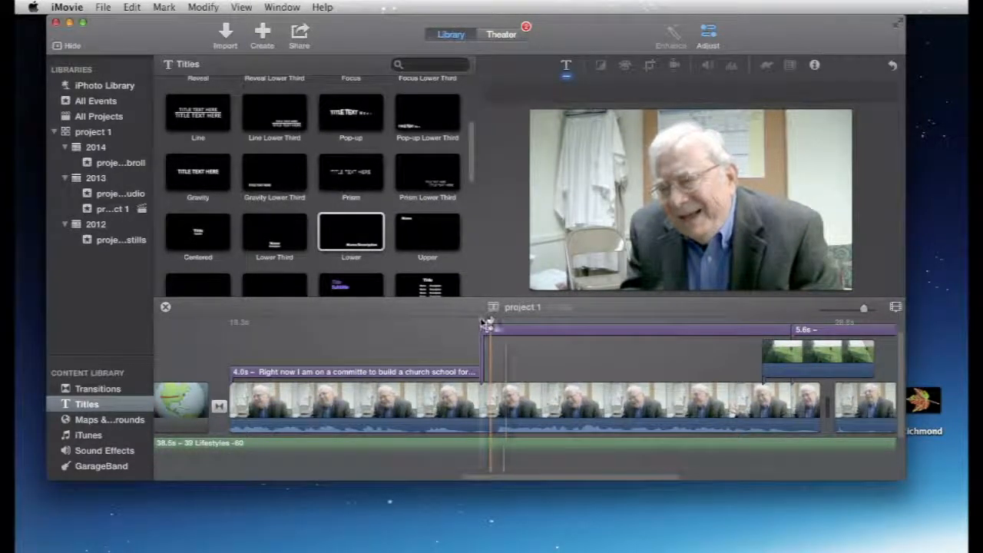
pyautogui.press('space')
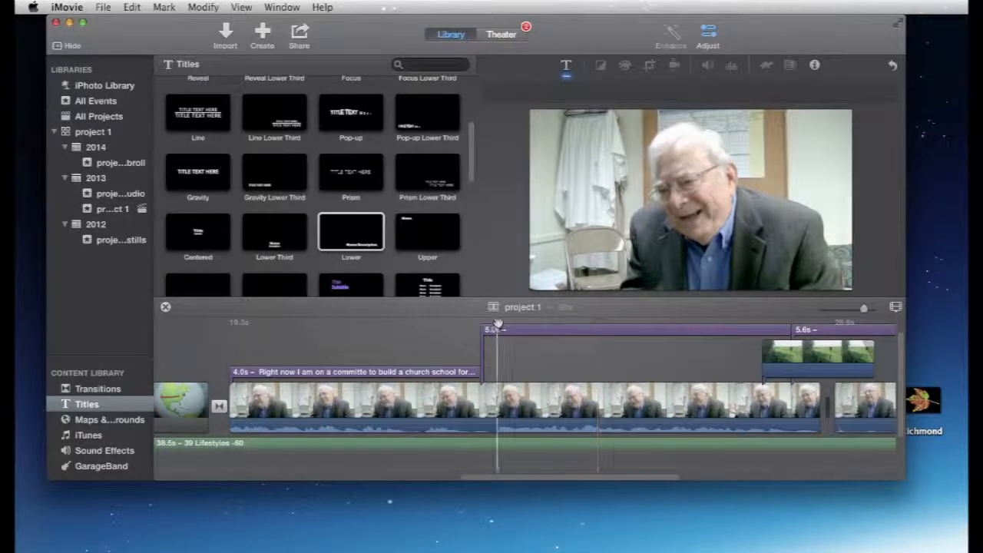
pyautogui.click(499, 329)
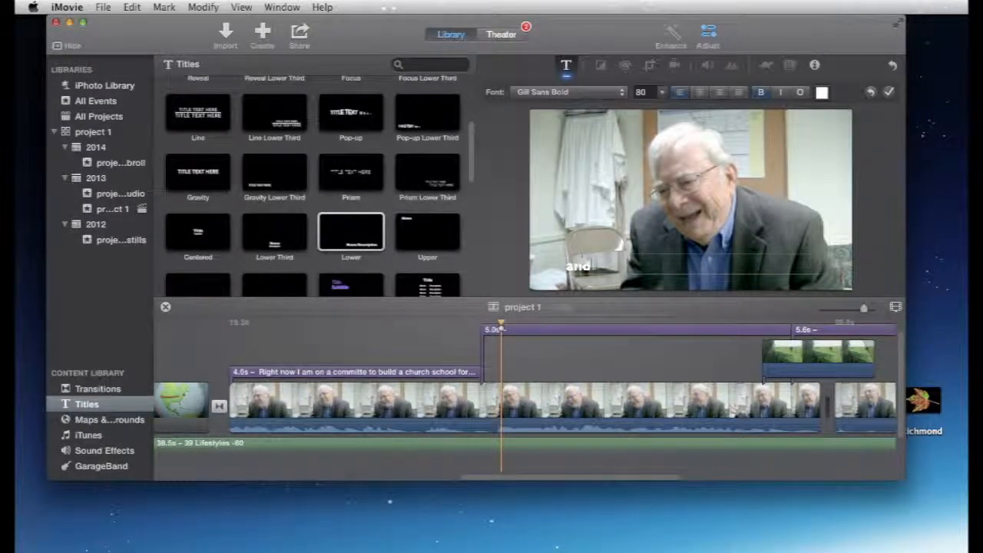
pyautogui.write('e ju')
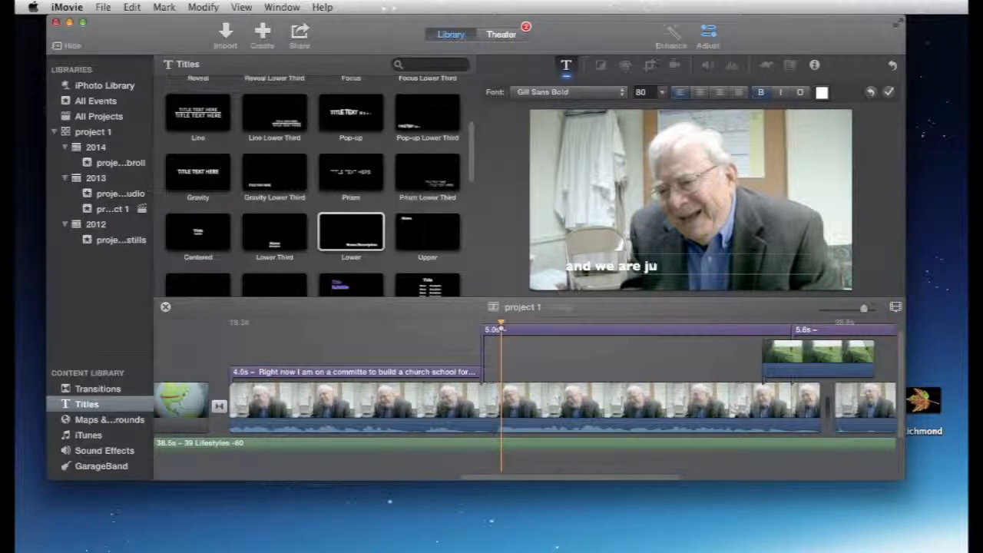
pyautogui.write('st getting started,')
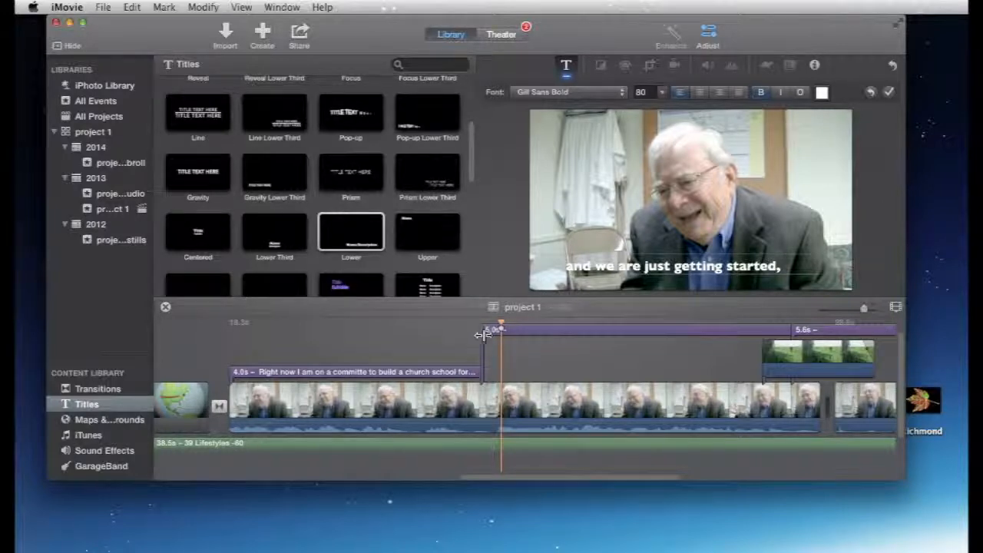
pyautogui.click(888, 92)
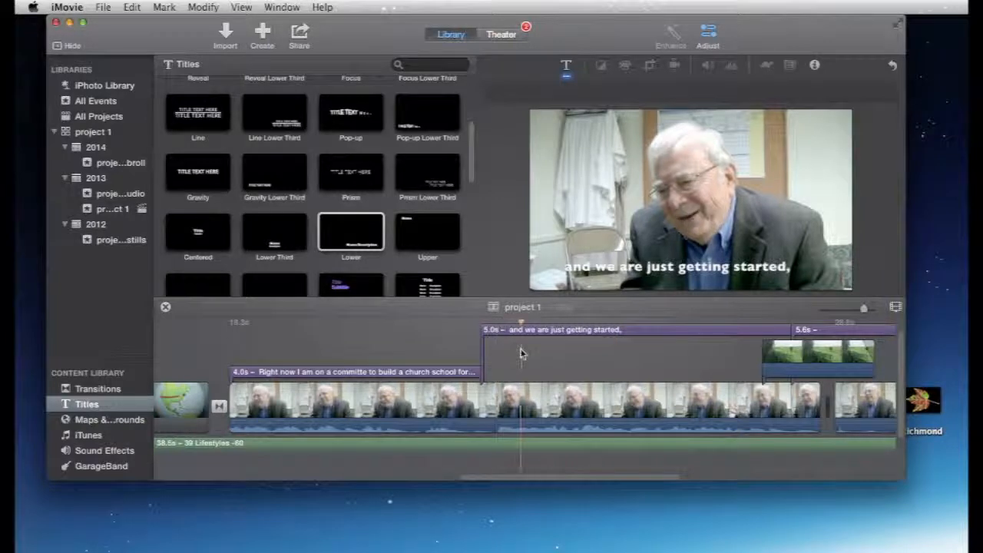
# Step: Play the speech under the "and we are just getting started," caption and append "you can see the children that's in this building" to it
pyautogui.press('space')
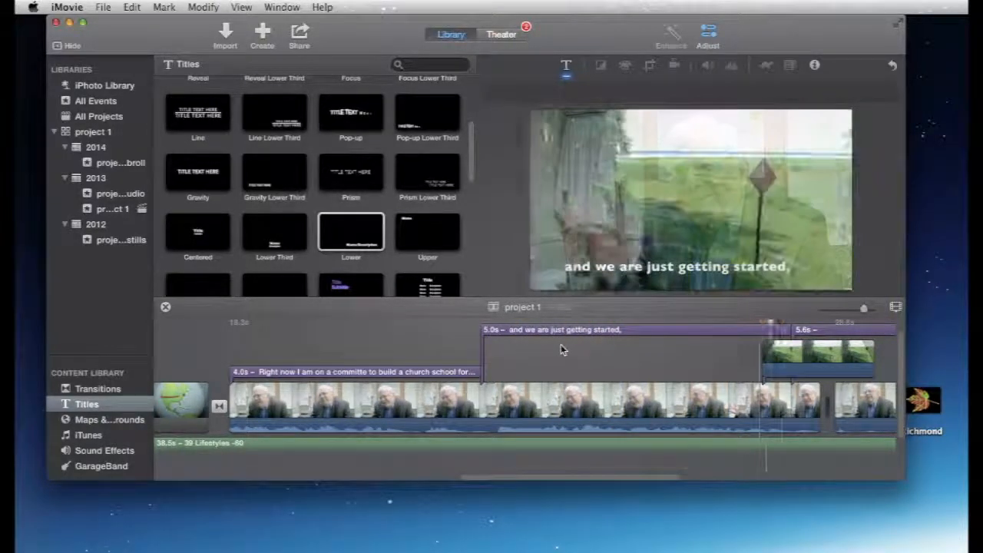
pyautogui.doubleClick(630, 331)
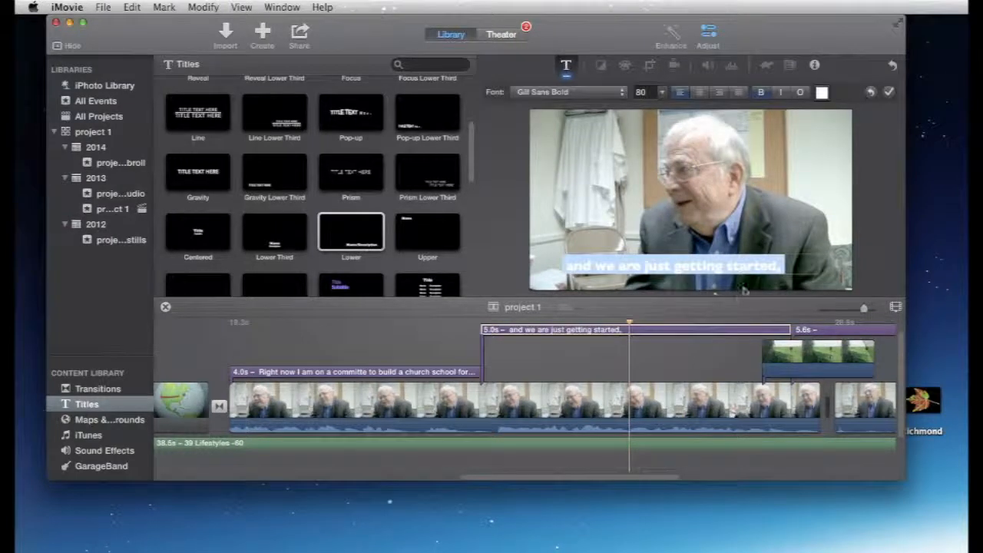
pyautogui.click(782, 267)
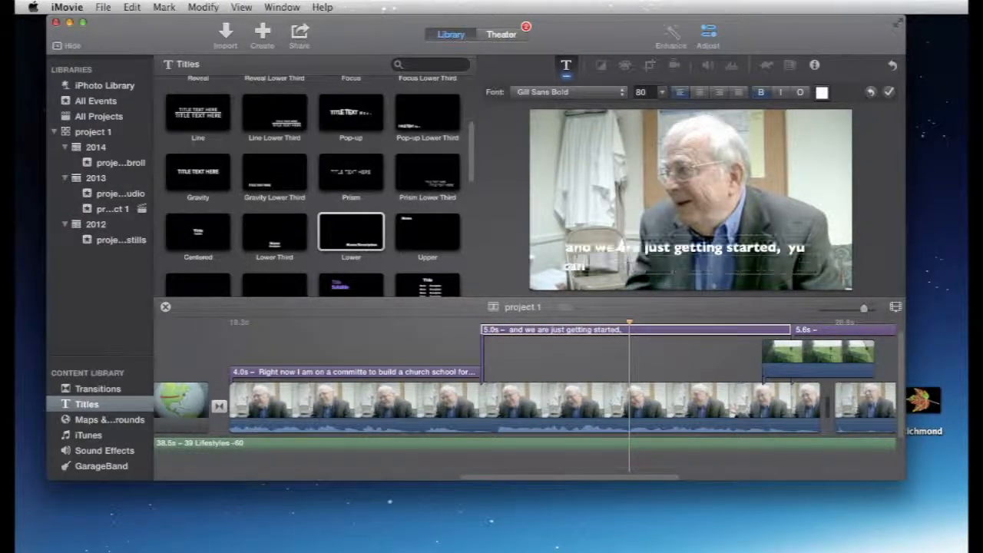
pyautogui.write('yo')
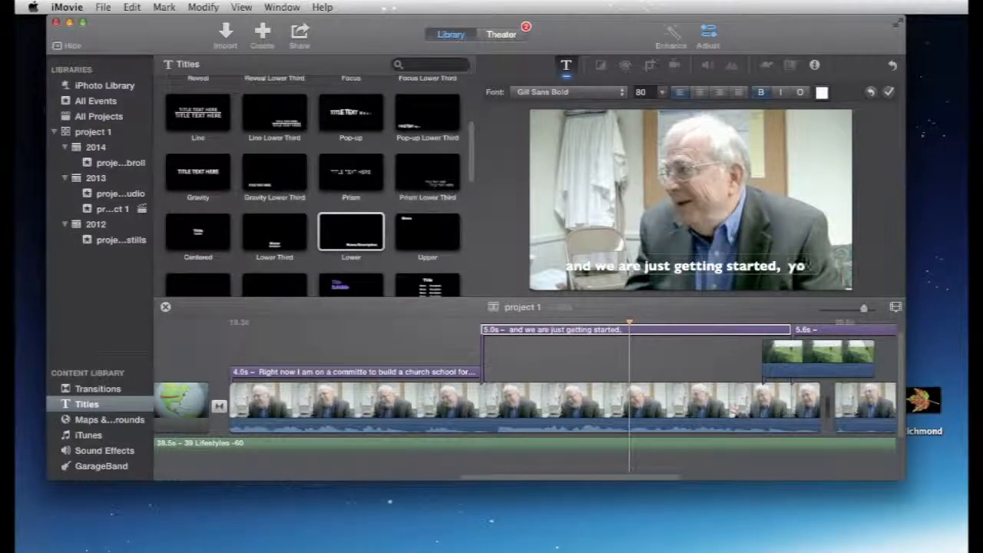
pyautogui.write("u can see the children that's in thi")
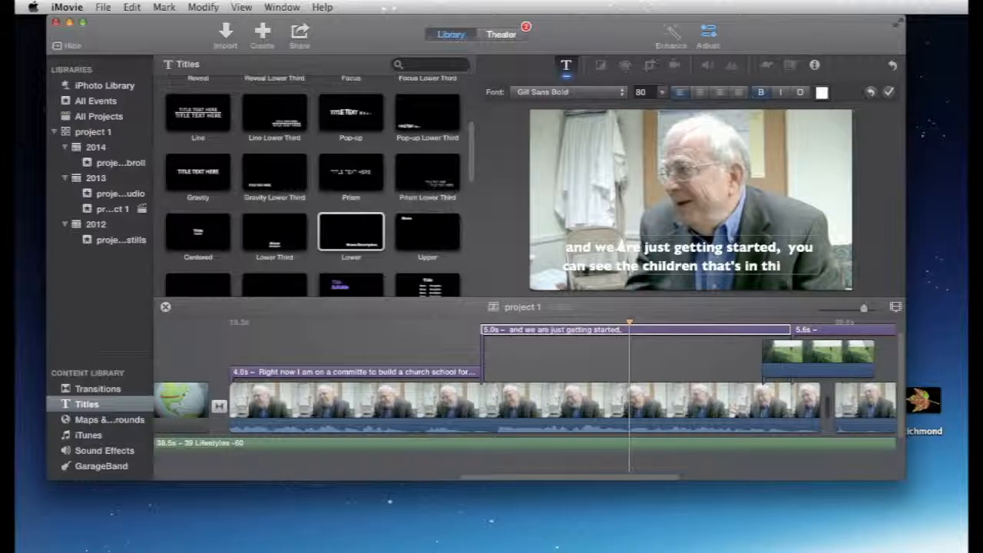
pyautogui.write('ding')
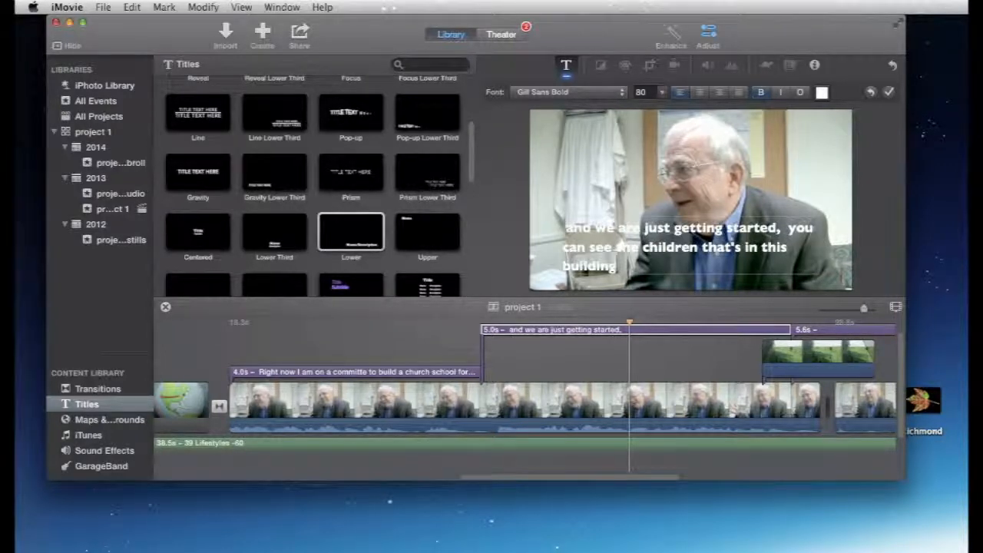
pyautogui.click(662, 93)
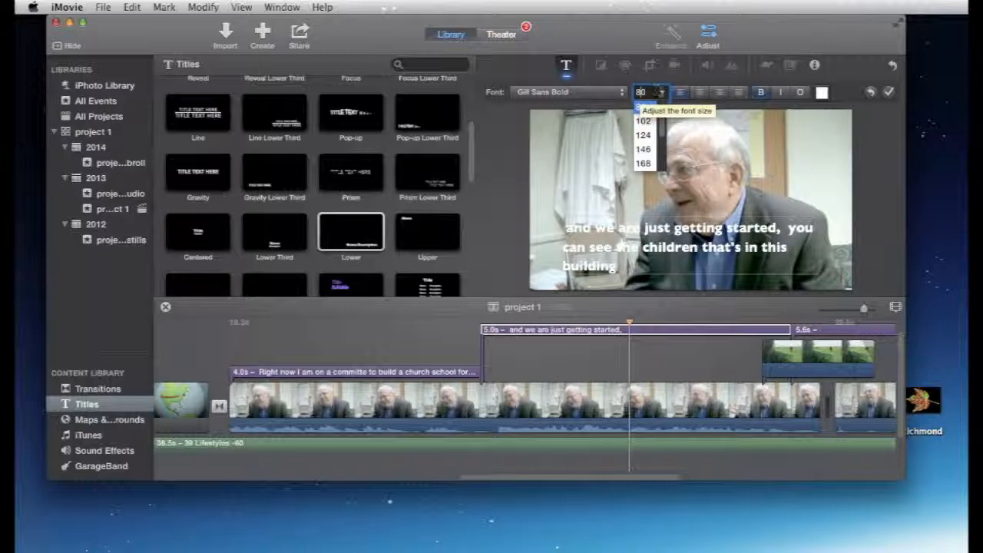
pyautogui.click(645, 105)
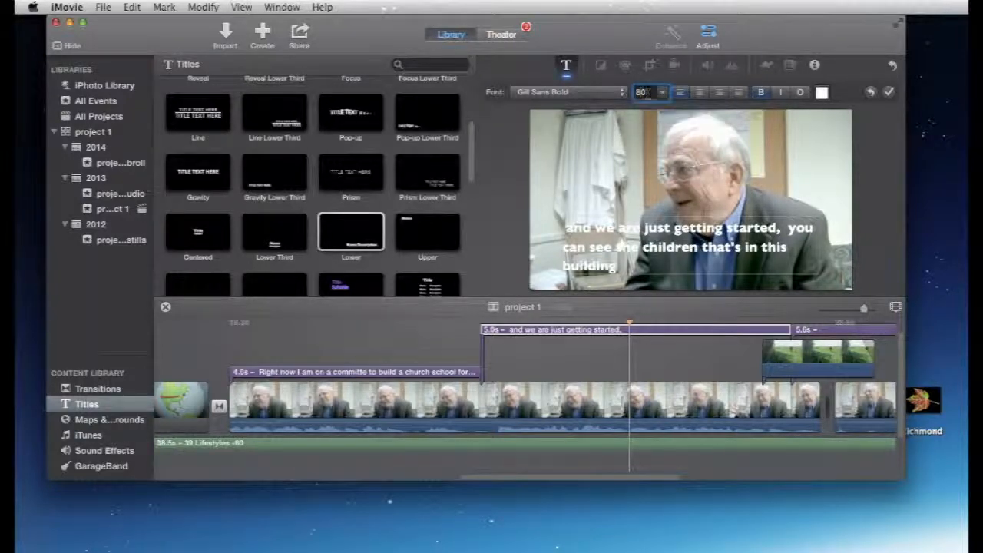
pyautogui.doubleClick(643, 93)
pyautogui.write('75')
# Step: Select the whole caption text, try font sizes 75 and 65, set it to 68 and apply the edit
pyautogui.moveTo(630, 265); pyautogui.dragTo(543, 231)
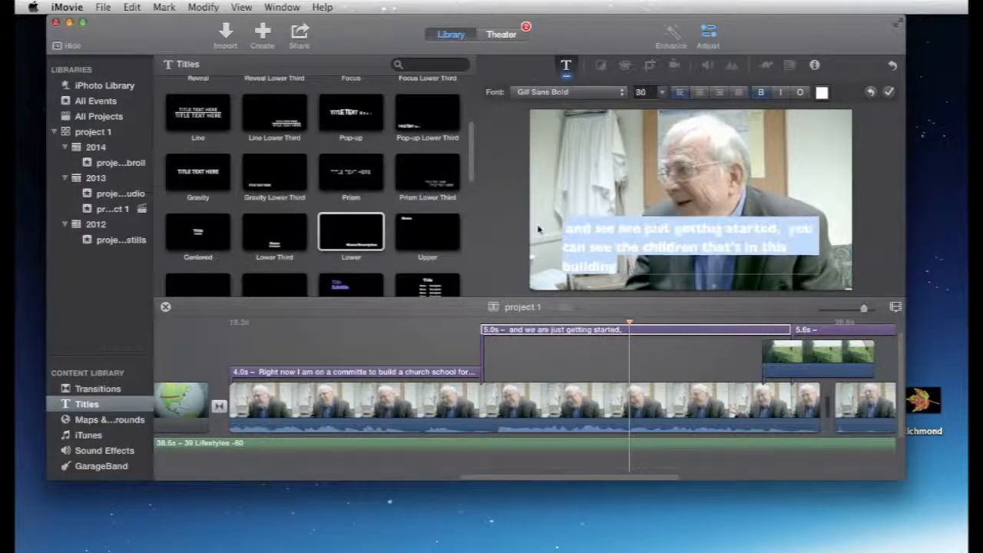
pyautogui.click(662, 93)
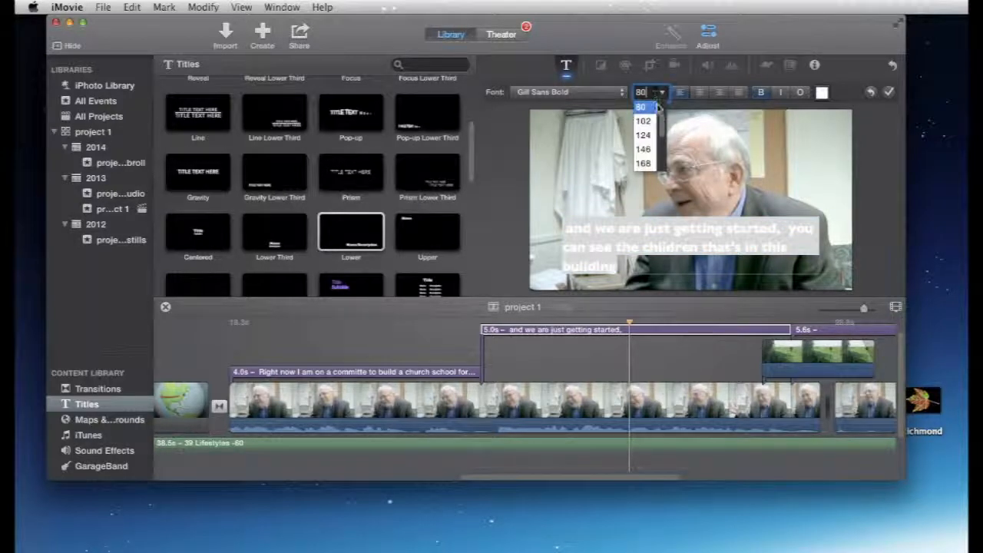
pyautogui.scroll(2, 660, 111)
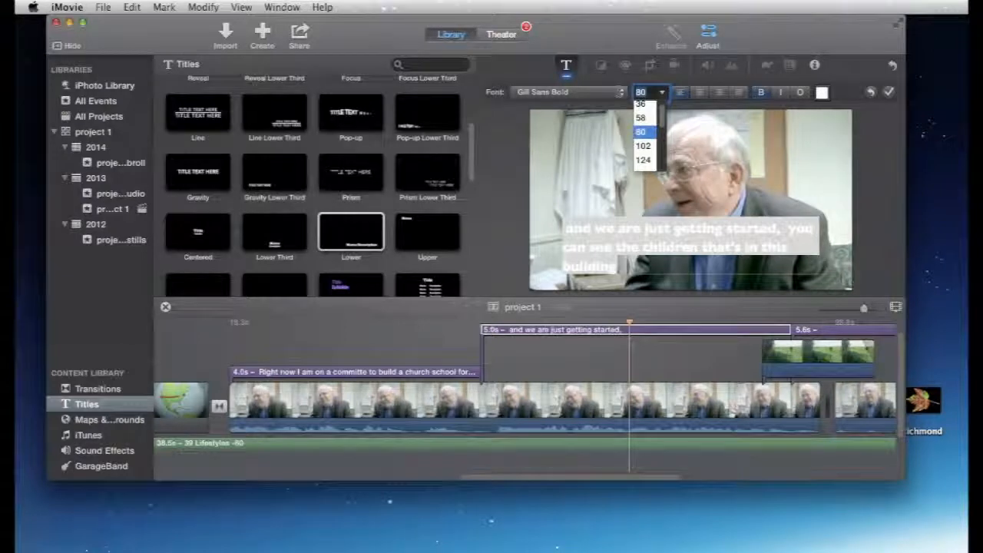
pyautogui.write('75')
pyautogui.press('Return')
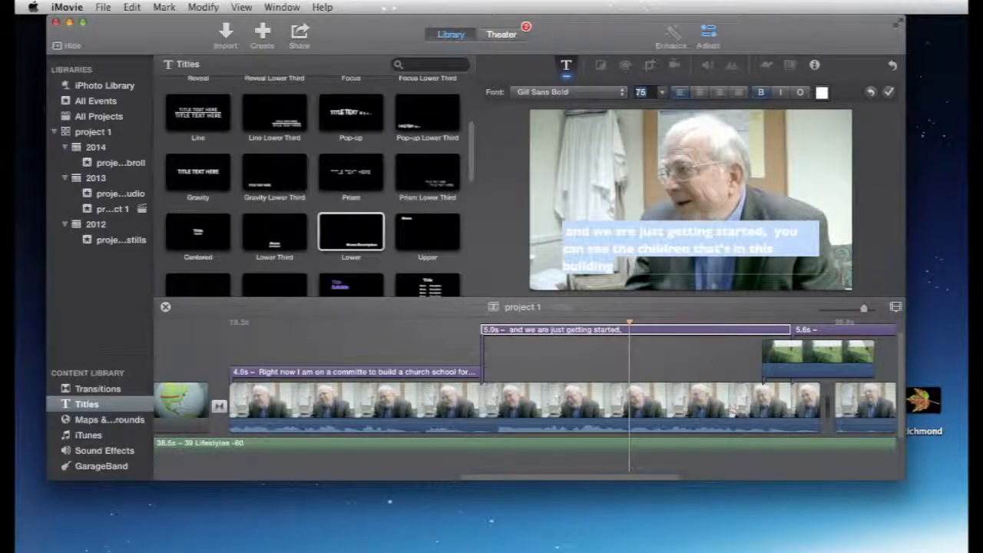
pyautogui.click(660, 93)
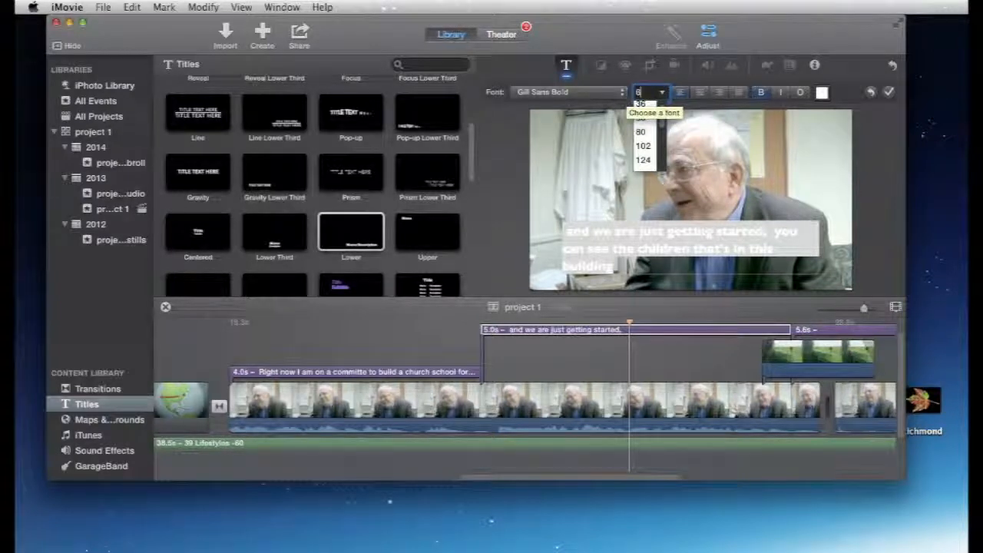
pyautogui.write('65')
pyautogui.press('Return')
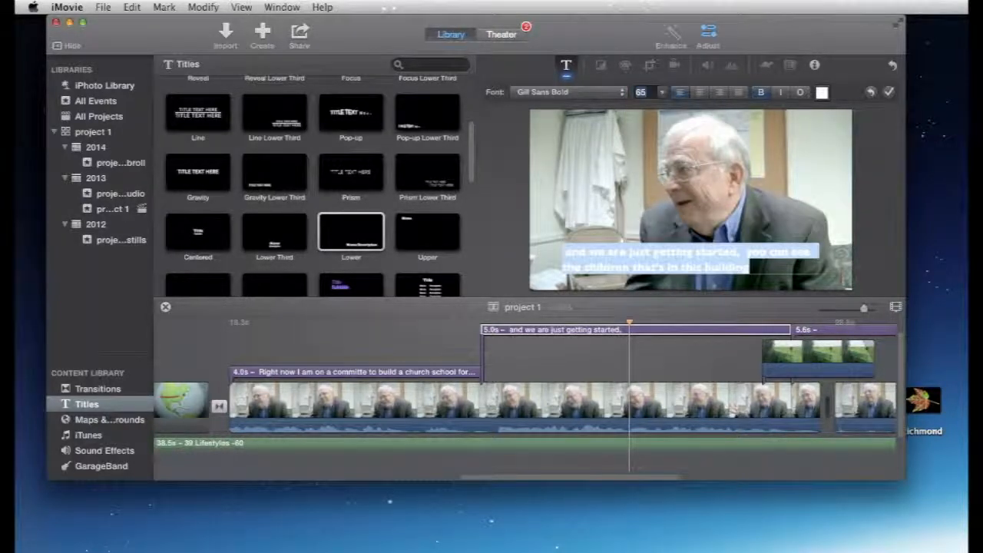
pyautogui.click(648, 92)
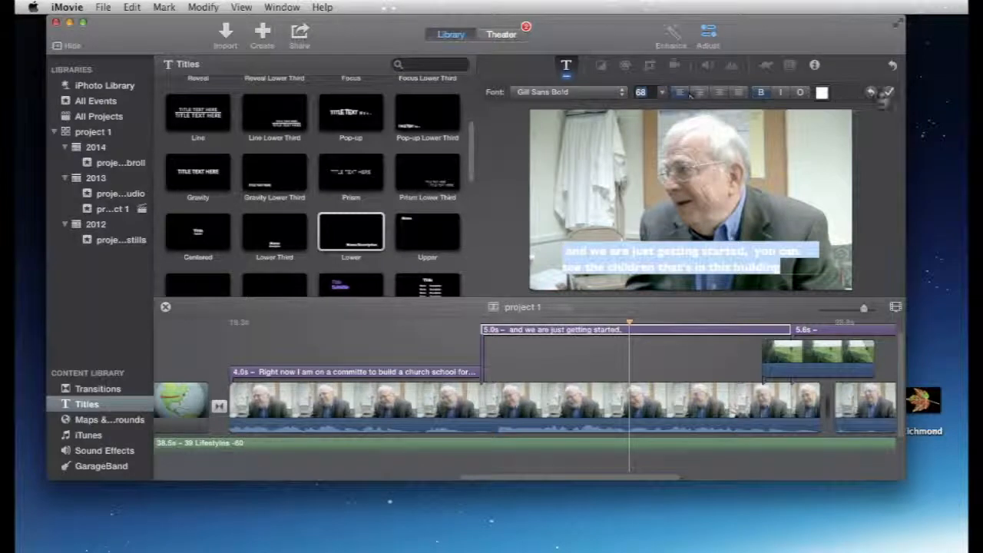
pyautogui.click(889, 92)
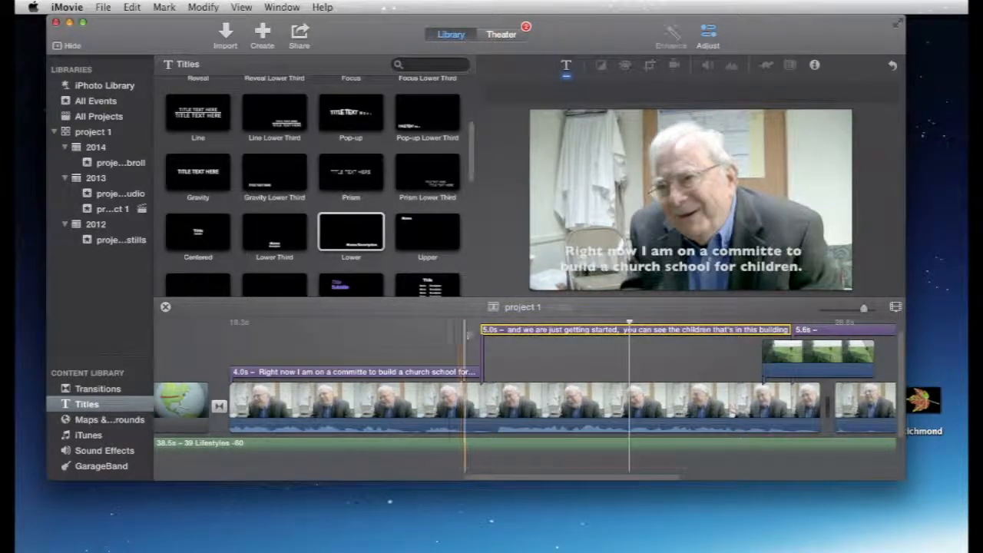
# Step: Play back the "just getting started" caption from just before its start through the following speech
pyautogui.click(465, 329)
pyautogui.press('space')
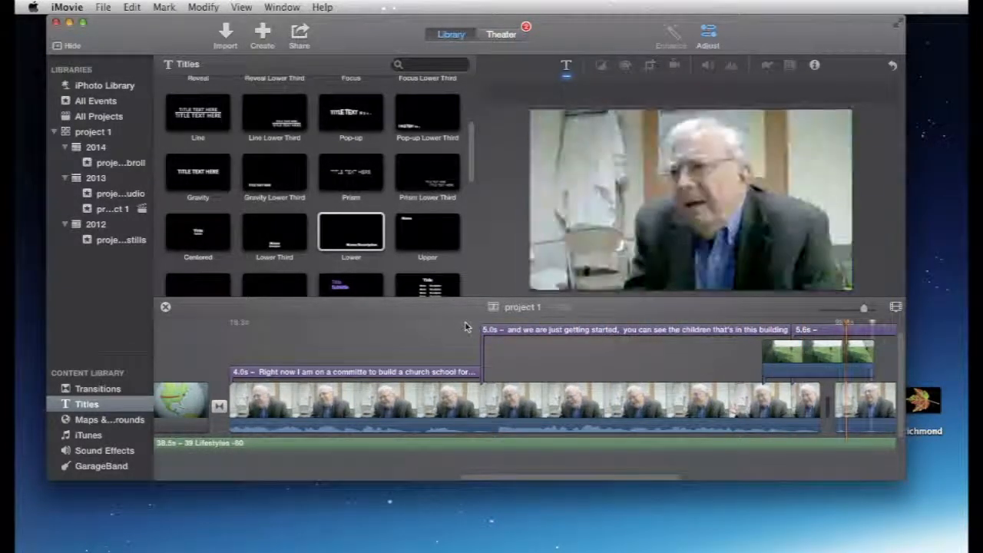
pyautogui.press('space')
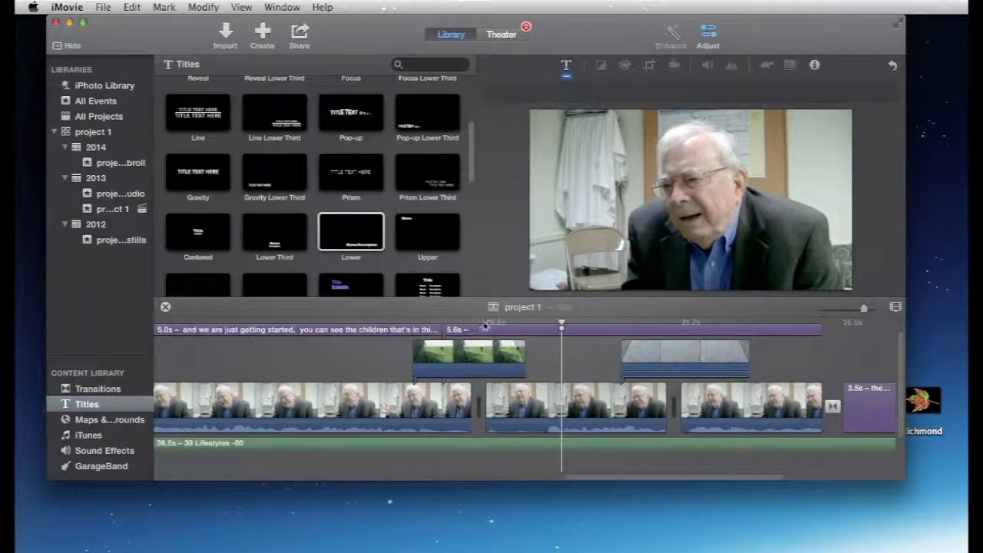
# Step: Trim the start of the remaining blank title to 4.3 s and then to 2.2 s, playing back the speech after each trim
pyautogui.click(444, 330)
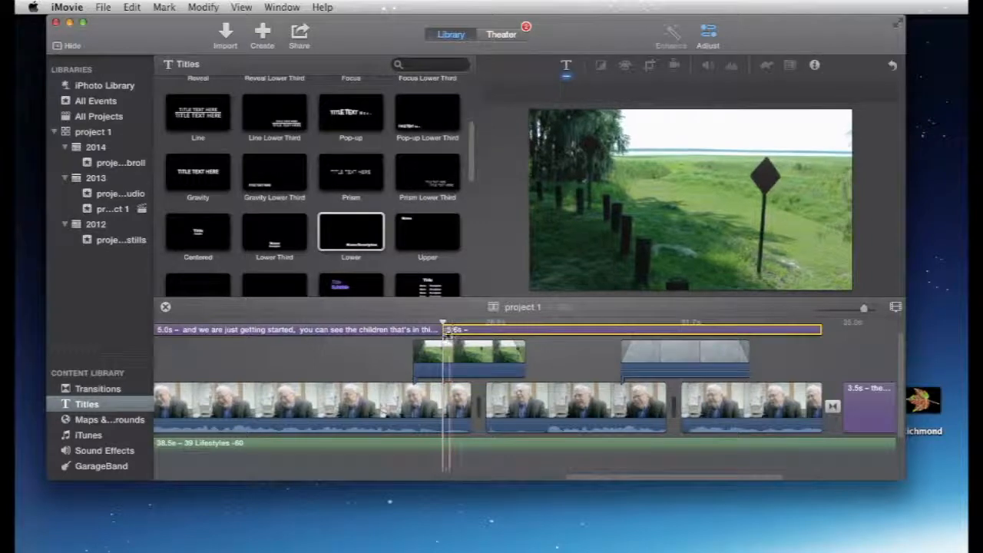
pyautogui.moveTo(445, 330); pyautogui.dragTo(546, 331)
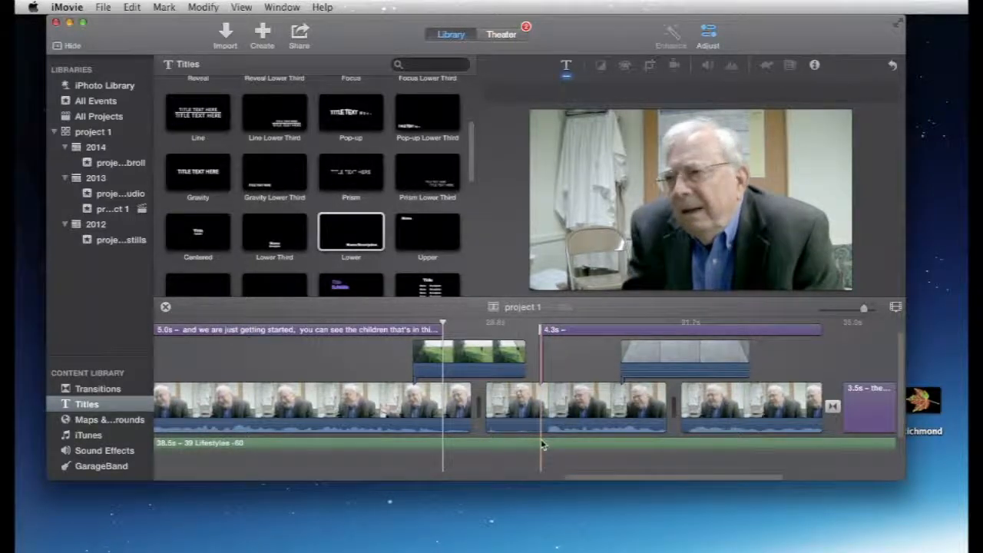
pyautogui.click(522, 330)
pyautogui.press('space')
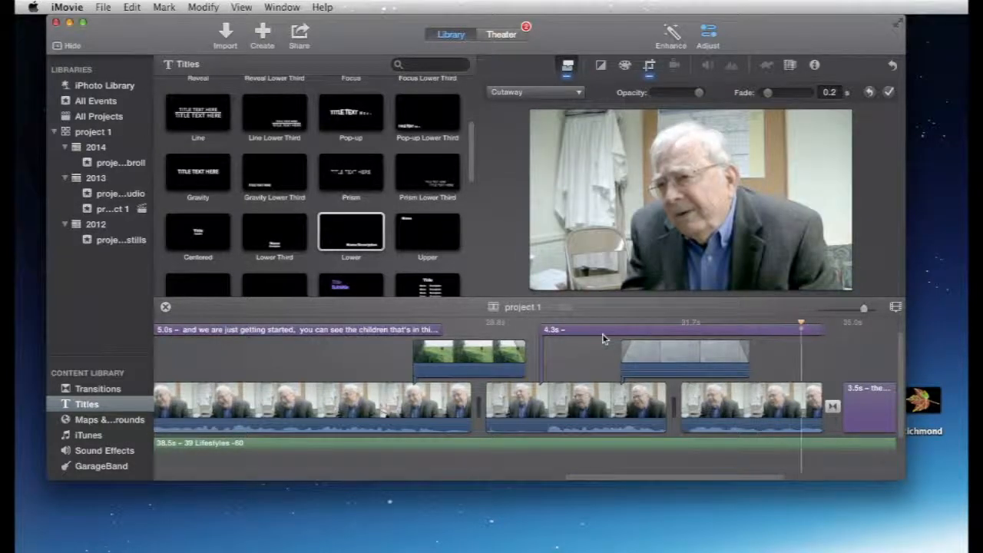
pyautogui.click(604, 332)
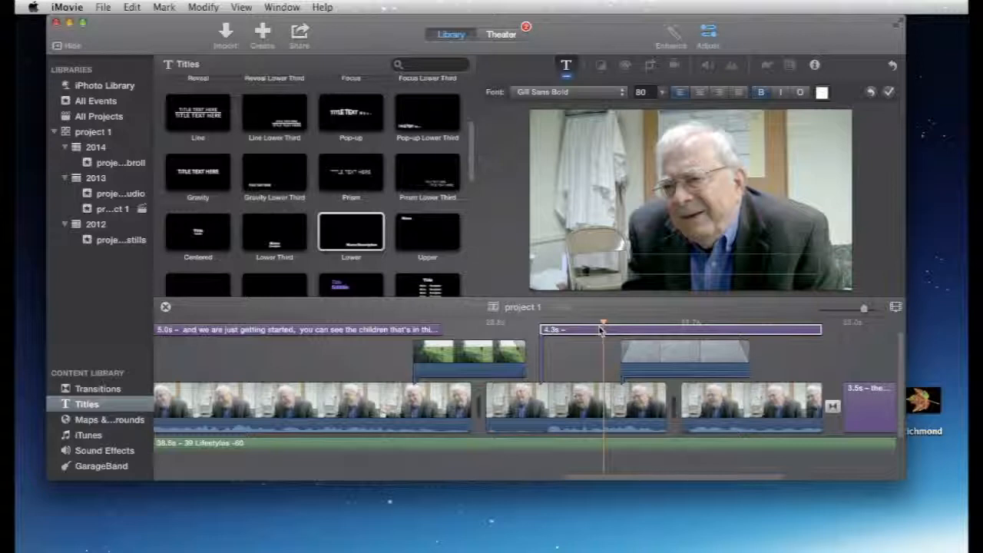
pyautogui.click(683, 332)
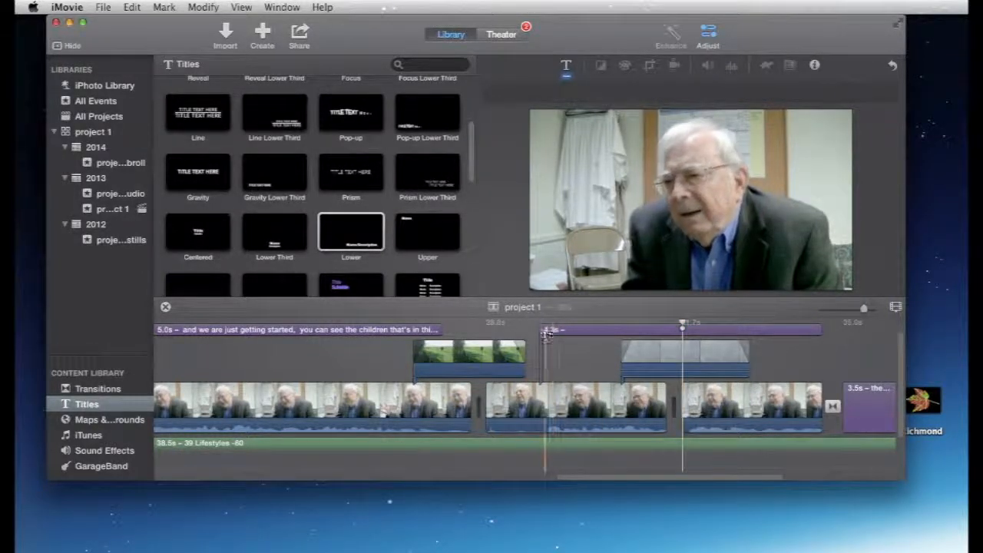
pyautogui.click(542, 332)
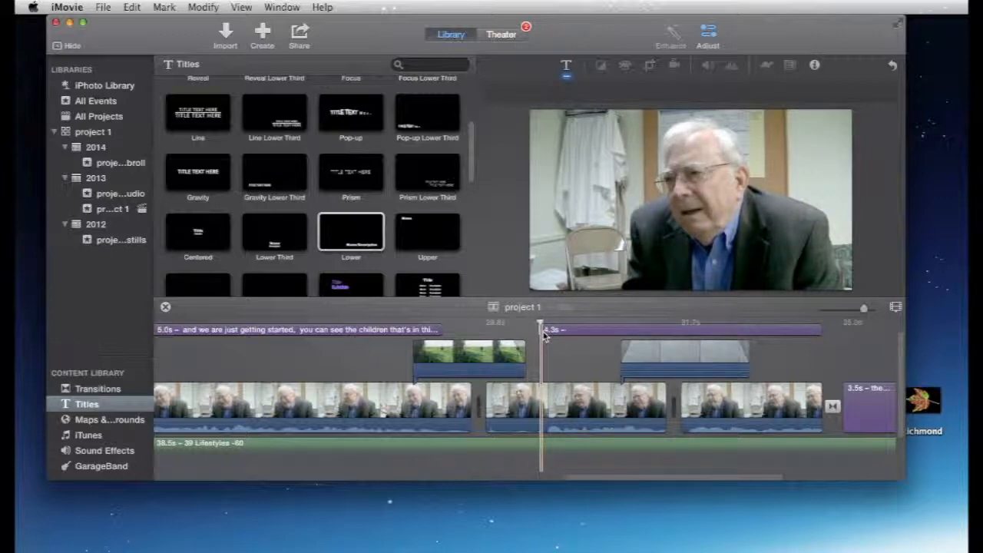
pyautogui.moveTo(543, 331); pyautogui.dragTo(686, 329)
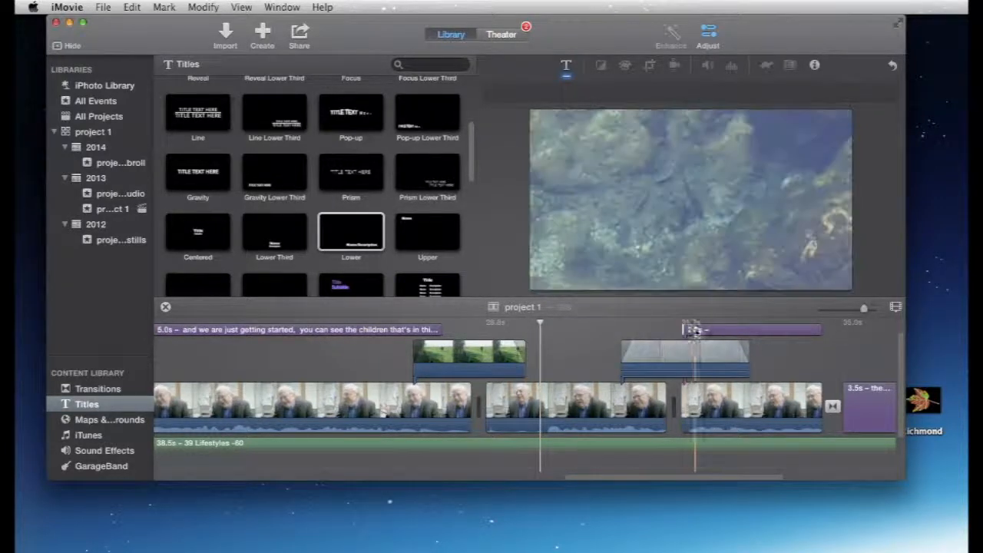
pyautogui.click(672, 332)
pyautogui.press('space')
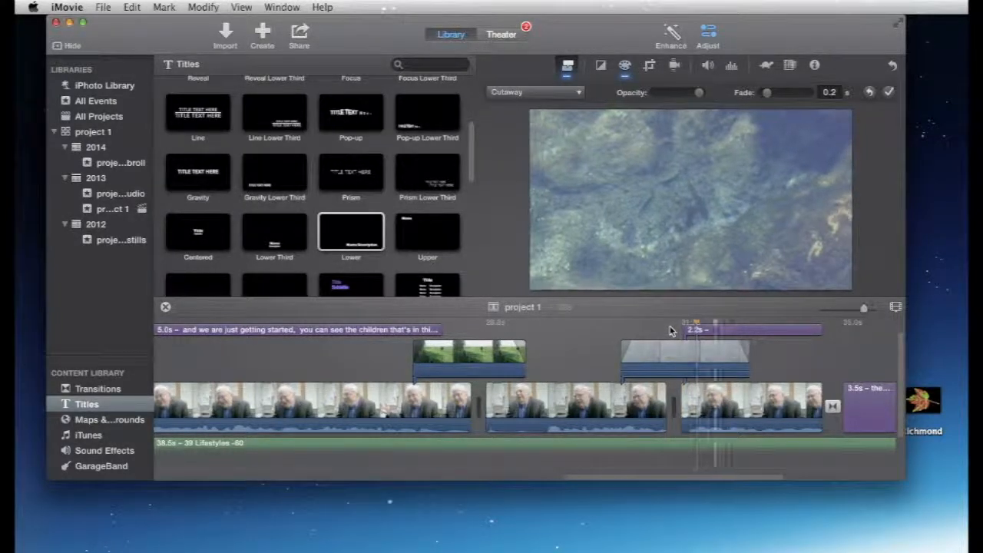
# Step: Enter "So I am really proud of all that work that i've done over the years." in the 2.2 s blank title and apply it
pyautogui.click(766, 333)
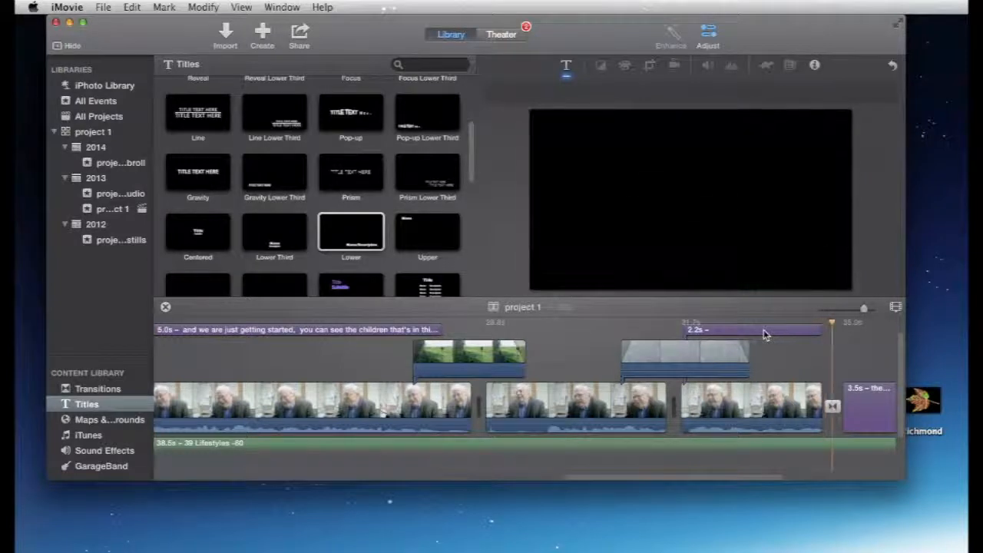
pyautogui.doubleClick(764, 329)
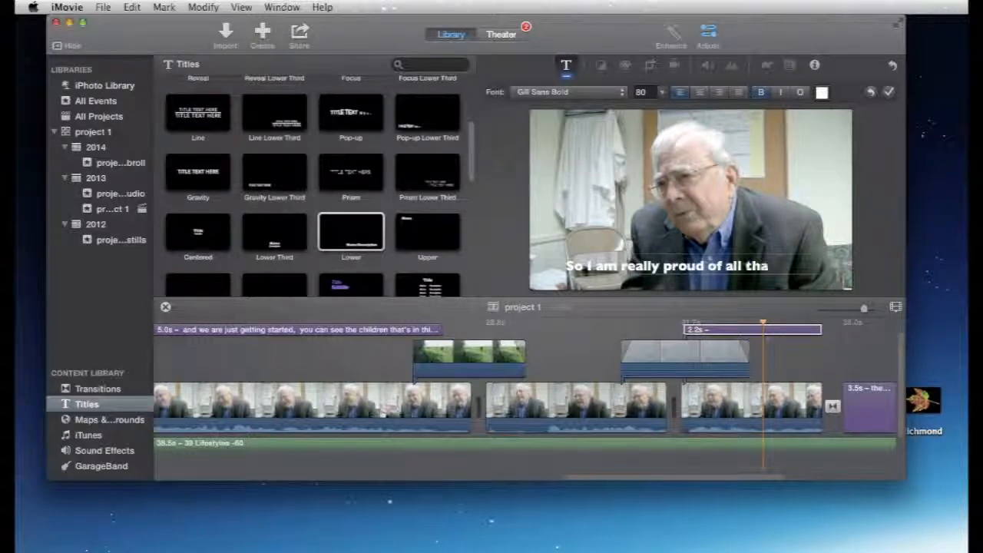
pyautogui.write("rk that I've done over the years.")
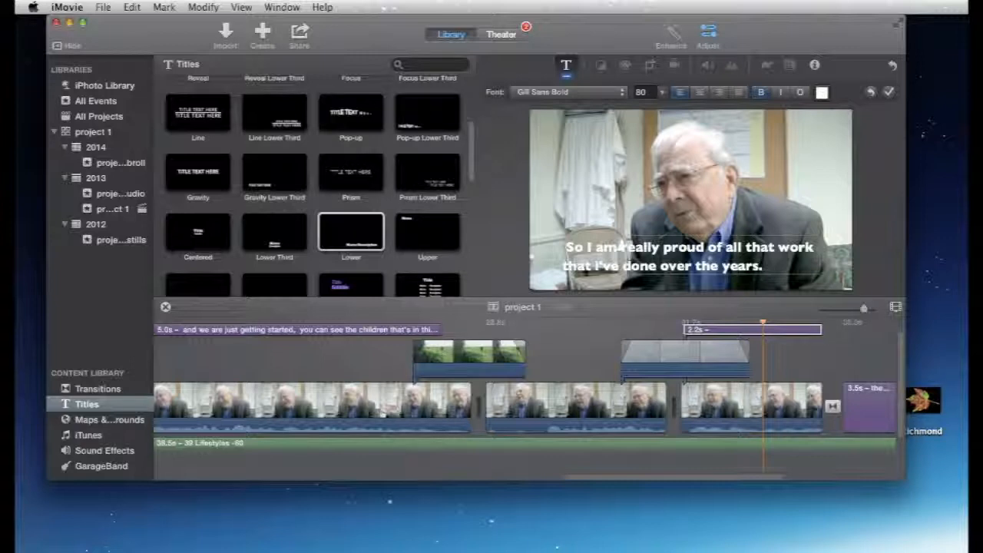
pyautogui.click(889, 92)
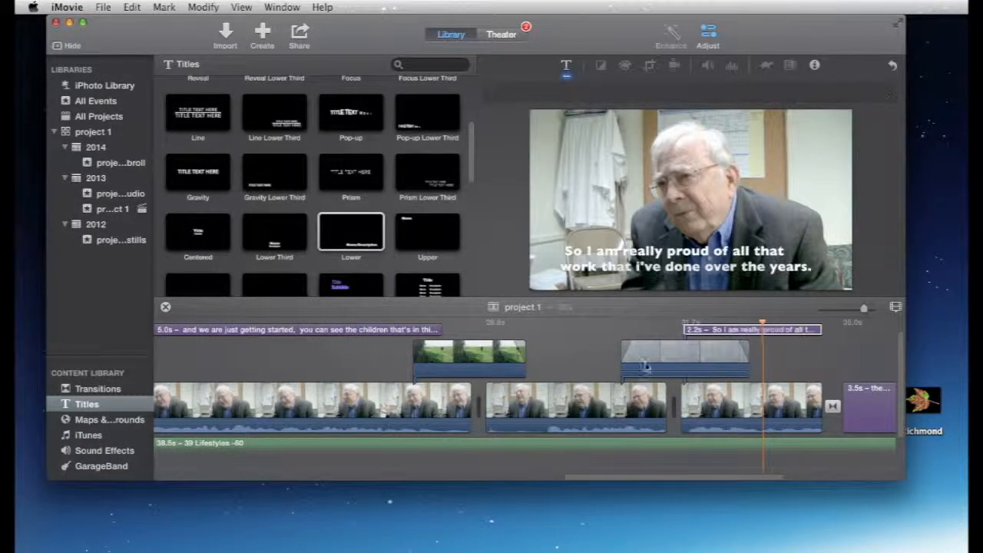
# Step: Play back the final caption against the speech, extend its start earlier for a 2.9 s length, and play it again
pyautogui.click(583, 341)
pyautogui.press('space')
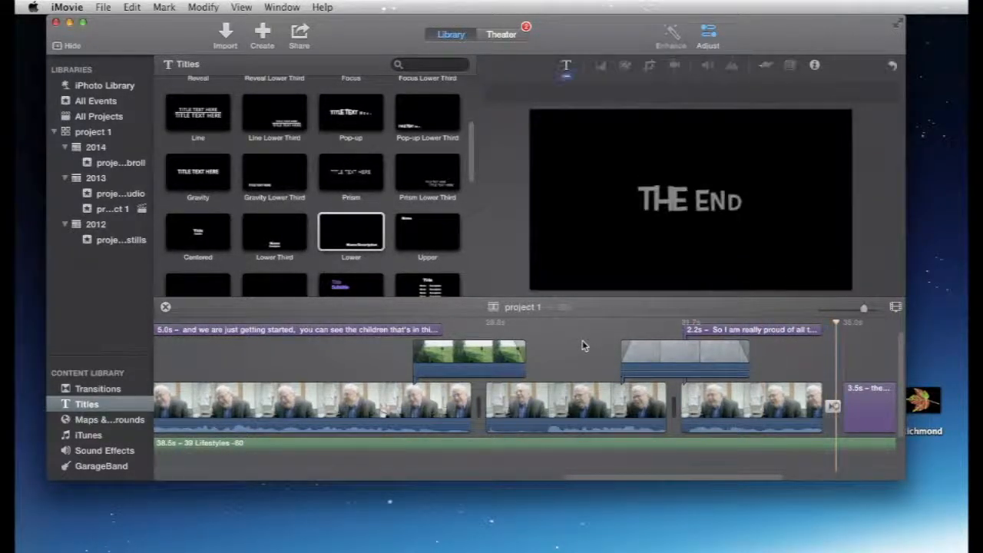
pyautogui.click(686, 331)
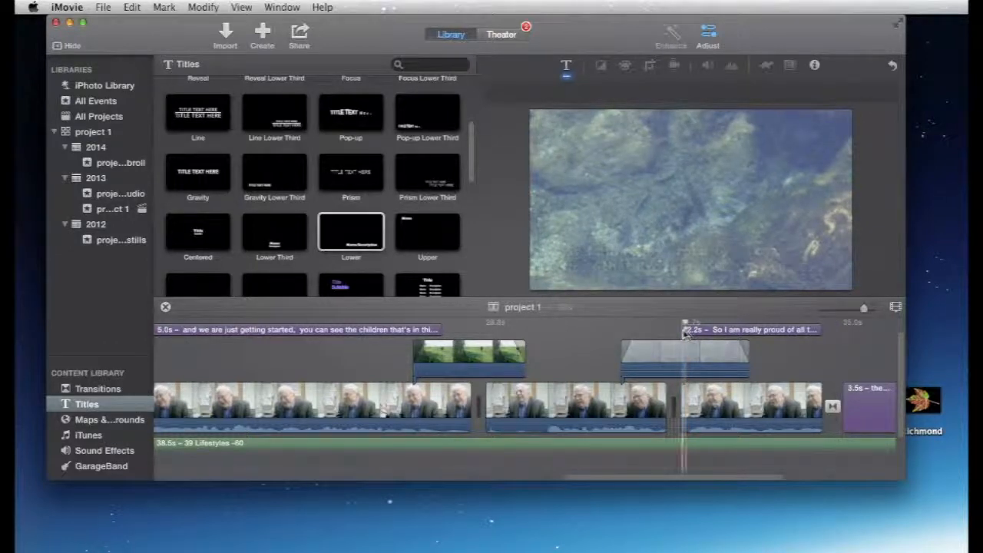
pyautogui.moveTo(685, 330); pyautogui.dragTo(617, 328)
pyautogui.click(617, 328)
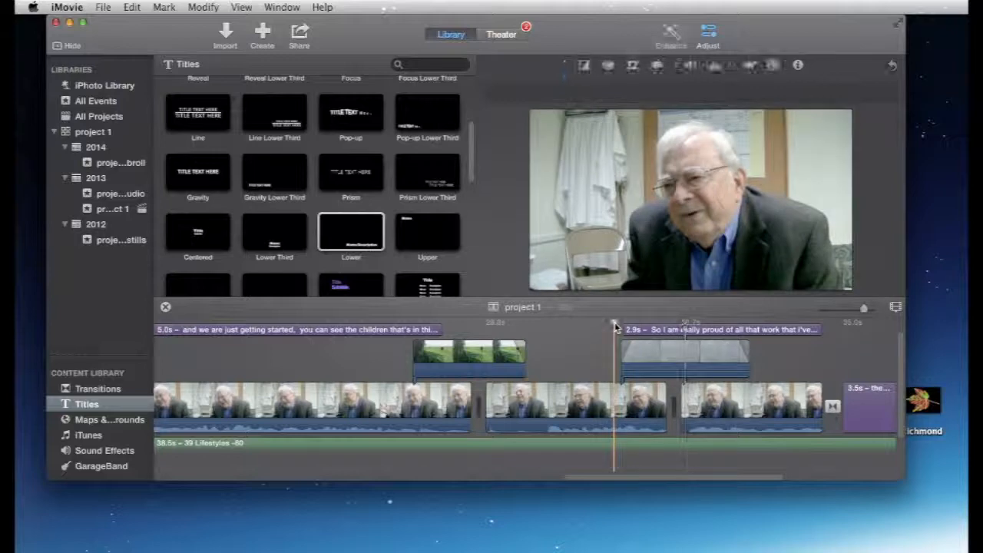
pyautogui.press('space')
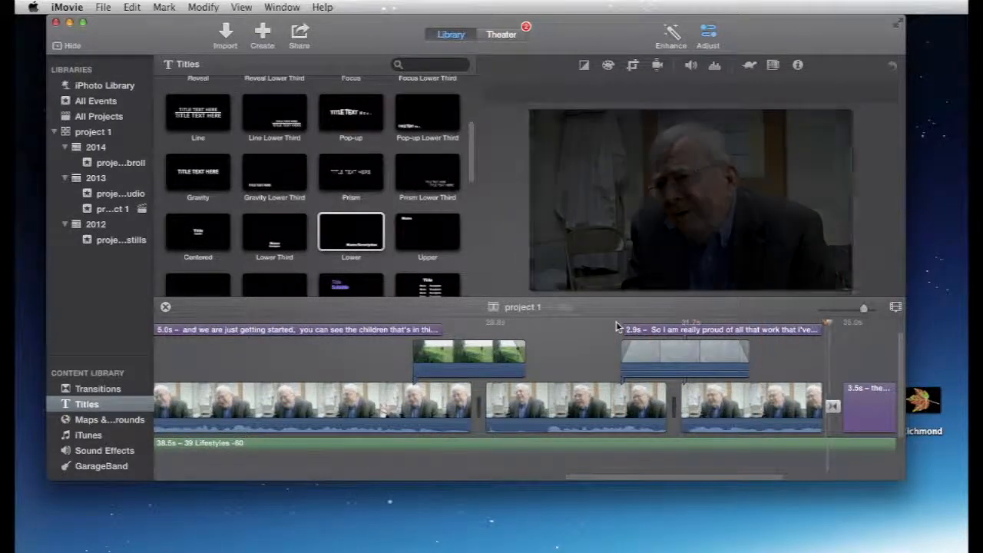
# Step: Delete the word "all" from the final caption so it reads "So I am really proud of that work that i've done over the years." and apply it
pyautogui.doubleClick(747, 330)
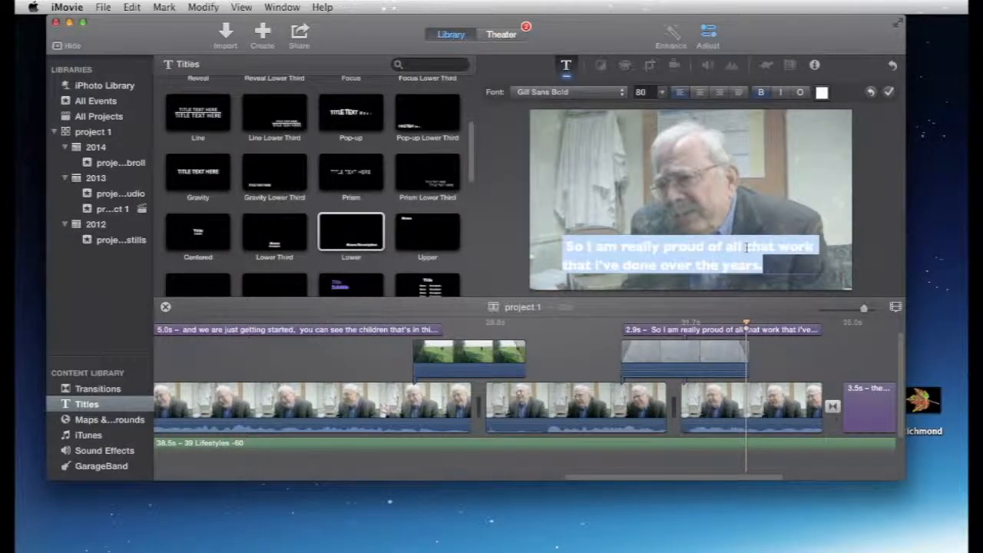
pyautogui.click(620, 248)
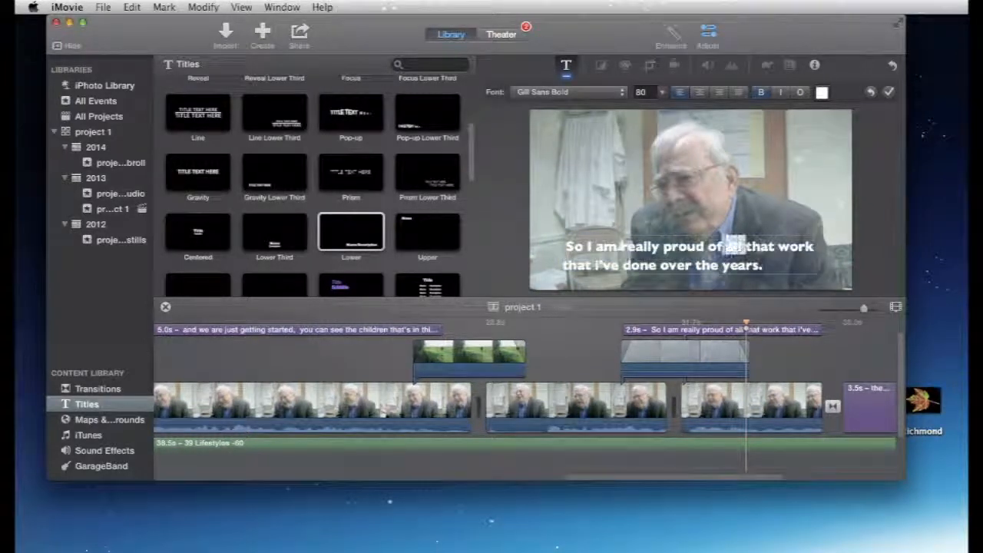
pyautogui.press('BackSpace')
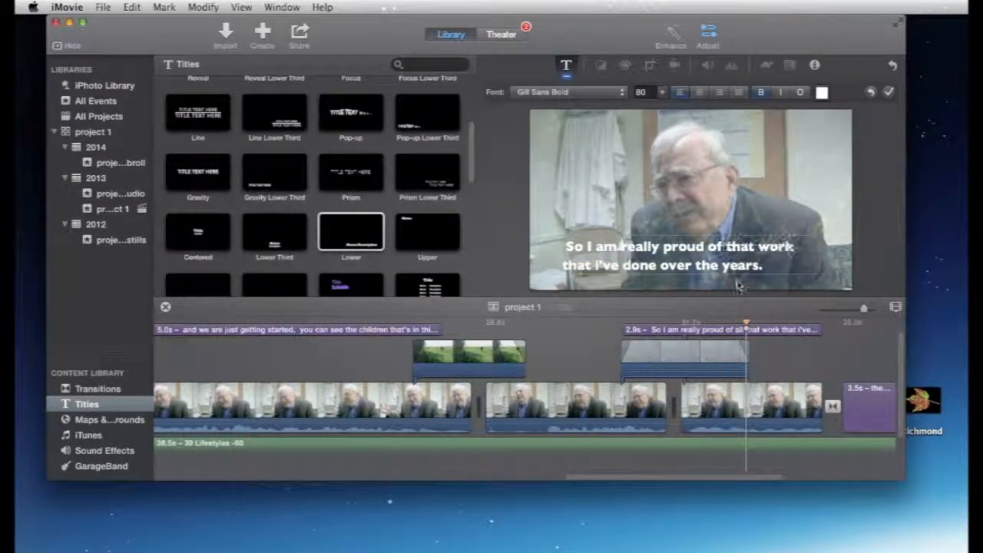
pyautogui.click(889, 93)
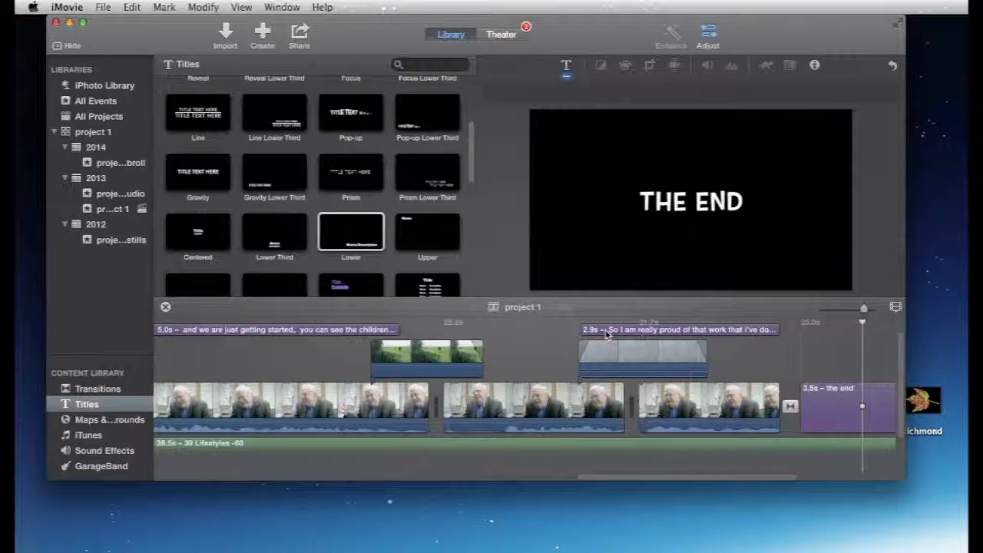
# Step: Play back the "Right now I am on a committe" caption and the following "just getting started" caption against the speech
pyautogui.hscroll(-5, 542, 333)
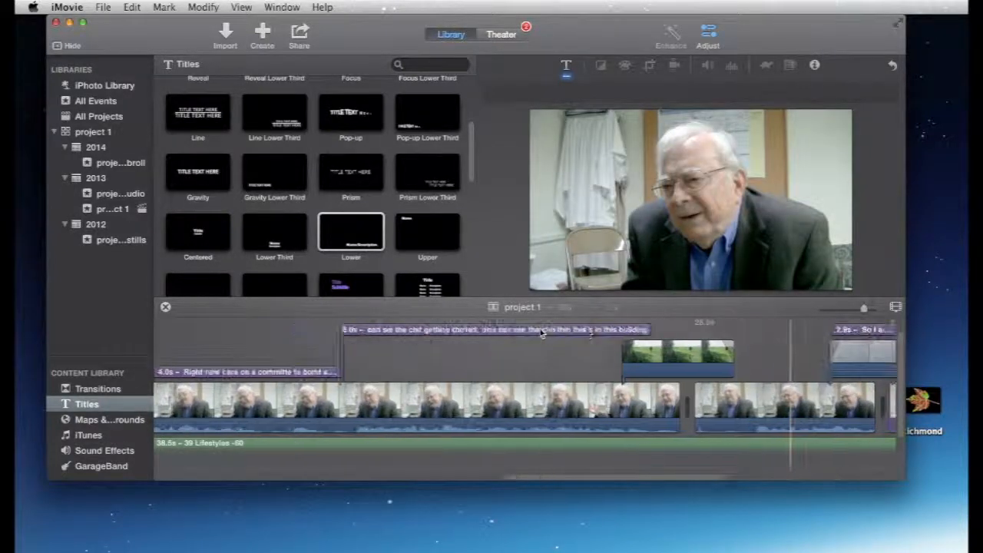
pyautogui.hscroll(-3, 542, 333)
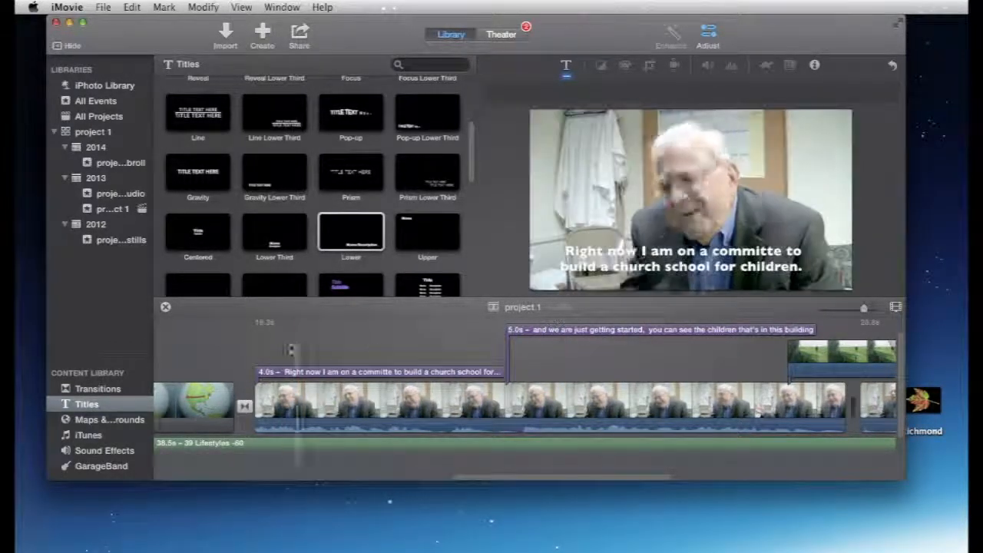
pyautogui.press('space')
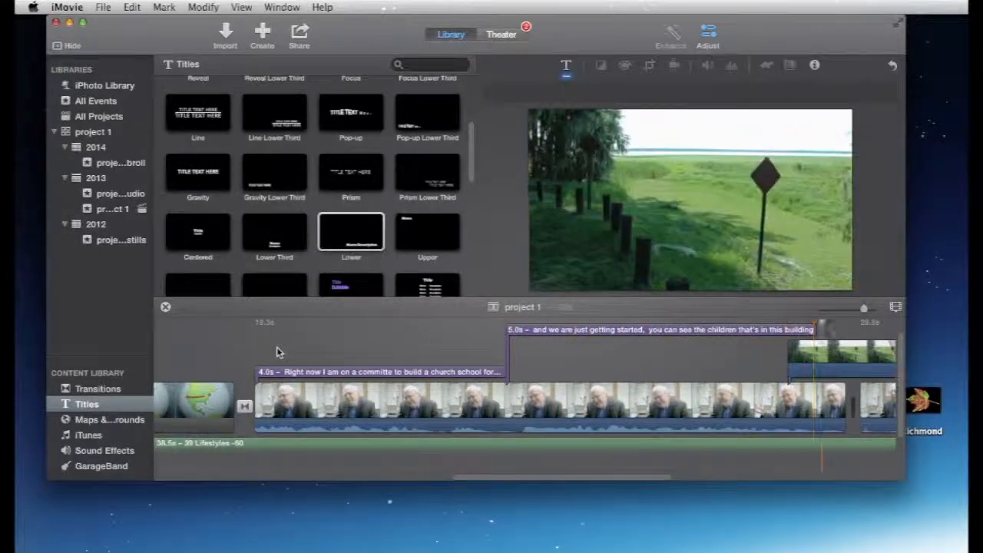
pyautogui.click(496, 332)
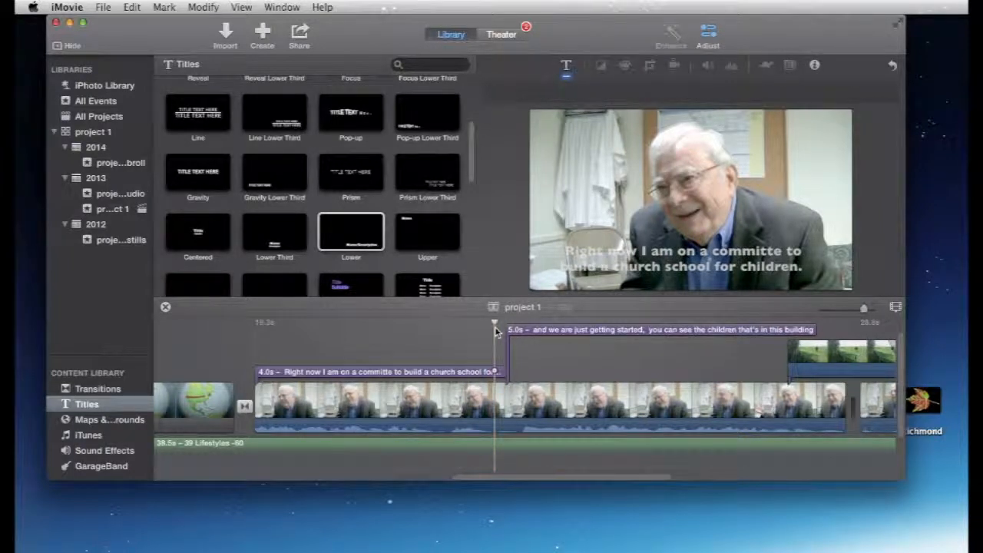
pyautogui.press('space')
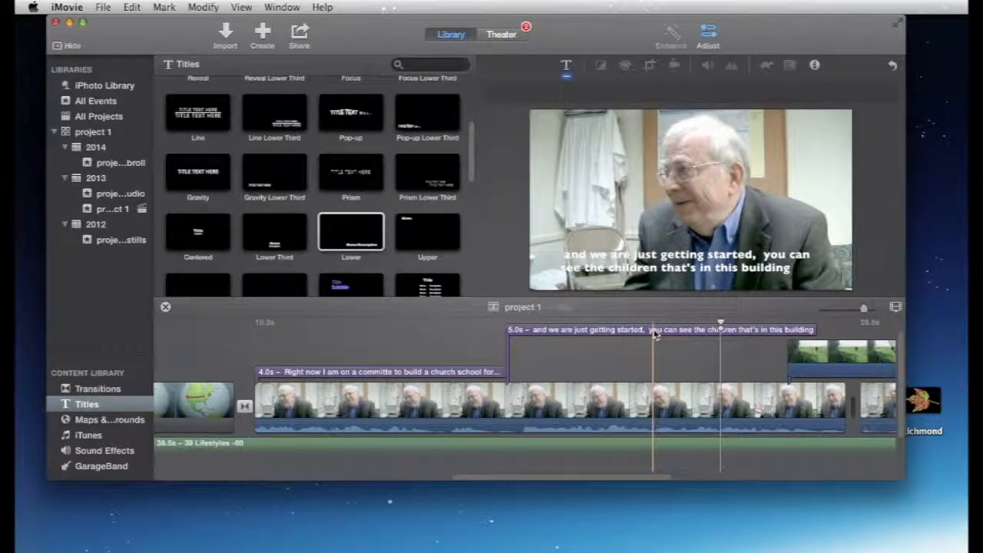
pyautogui.moveTo(740, 275)
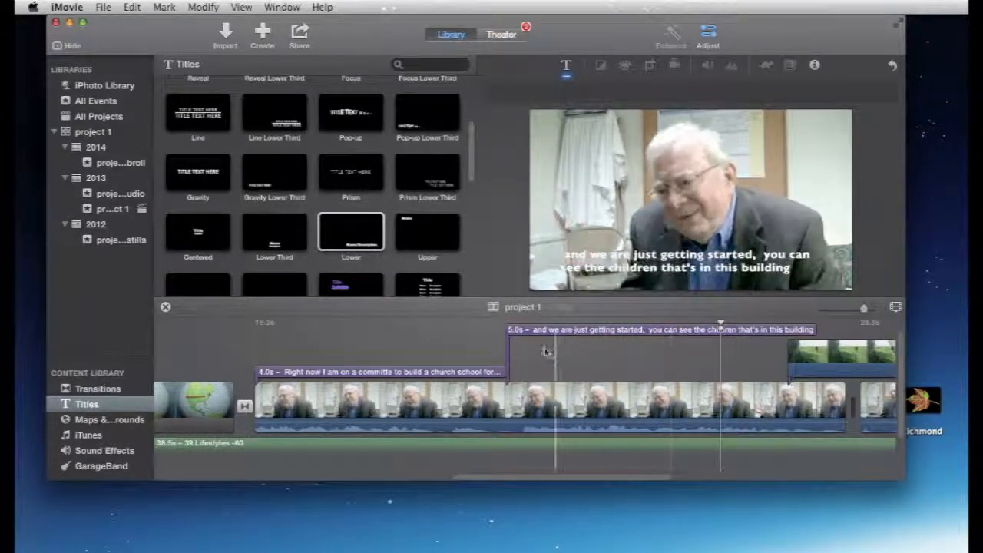
pyautogui.press('space')
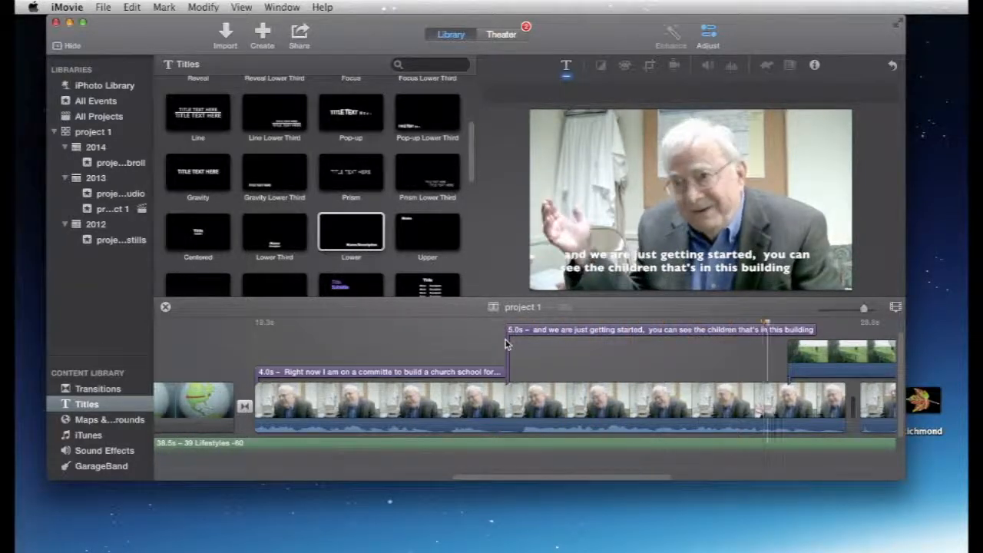
pyautogui.press('space')
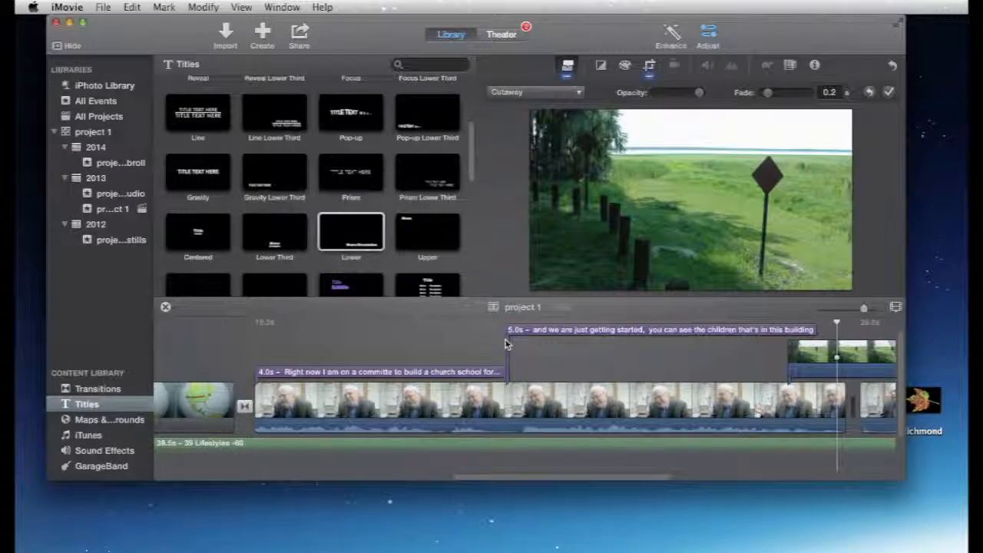
# Step: Go back to the opening interview captions and place the playhead within "Yes, I was born and raised in Gainesville."
pyautogui.hscroll(-15, 495, 350)
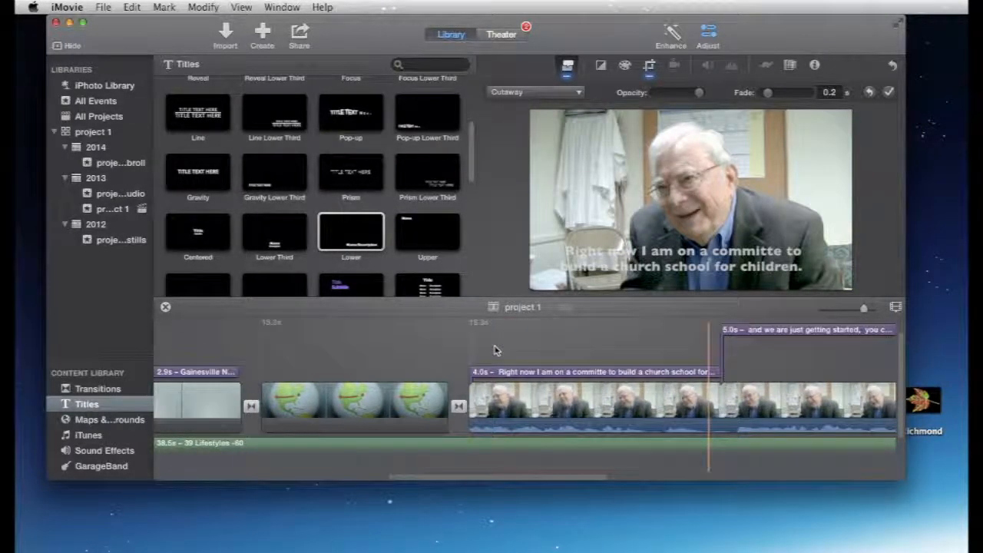
pyautogui.hscroll(-5, 495, 348)
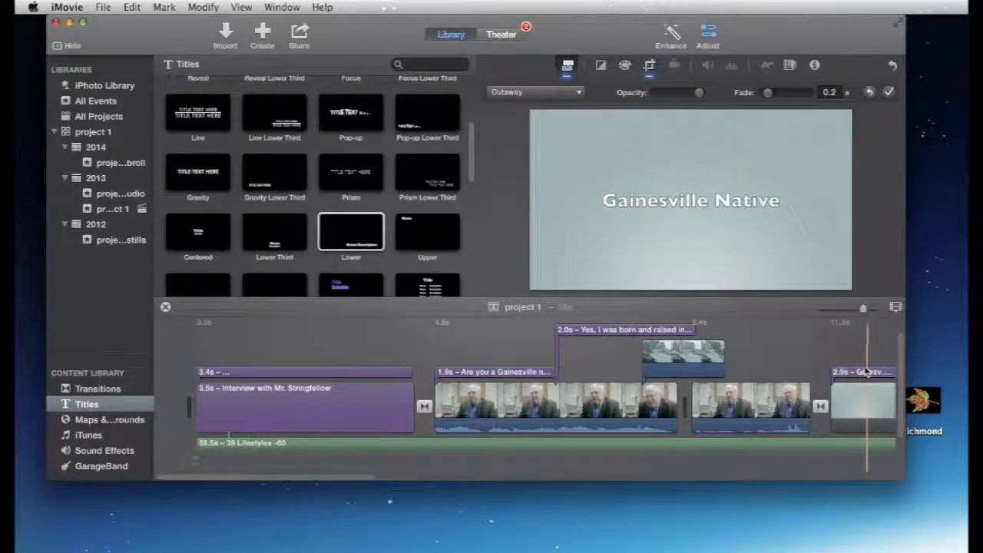
pyautogui.hscroll(5, 866, 372)
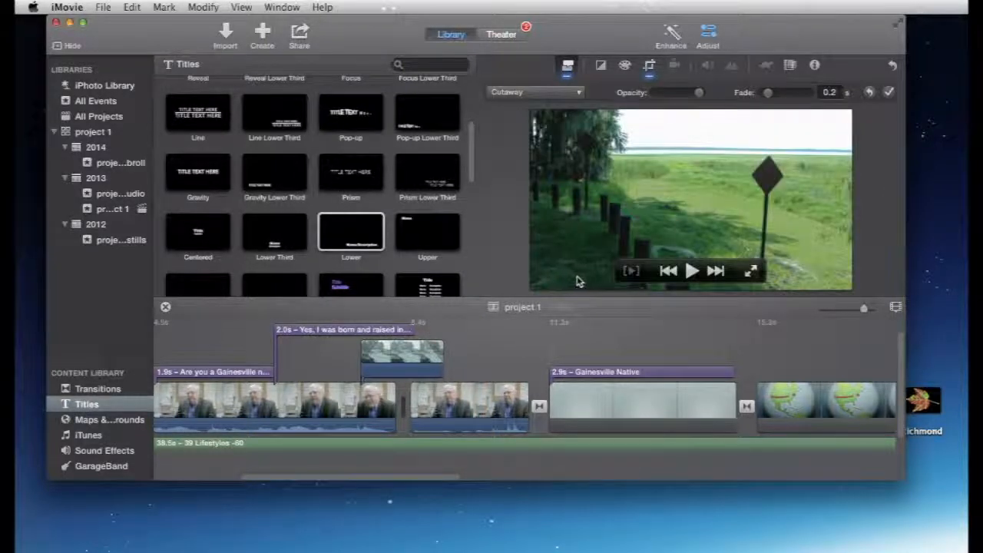
pyautogui.click(355, 329)
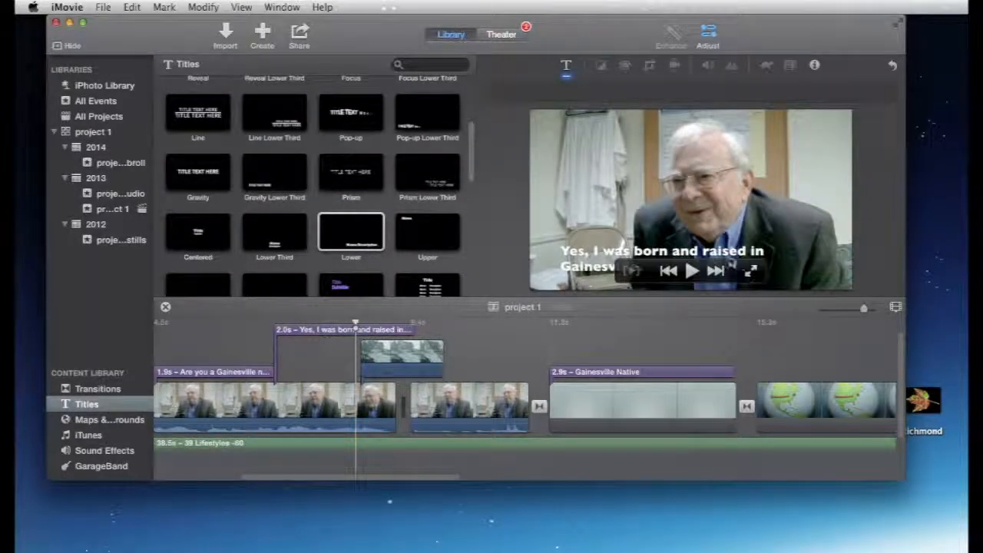